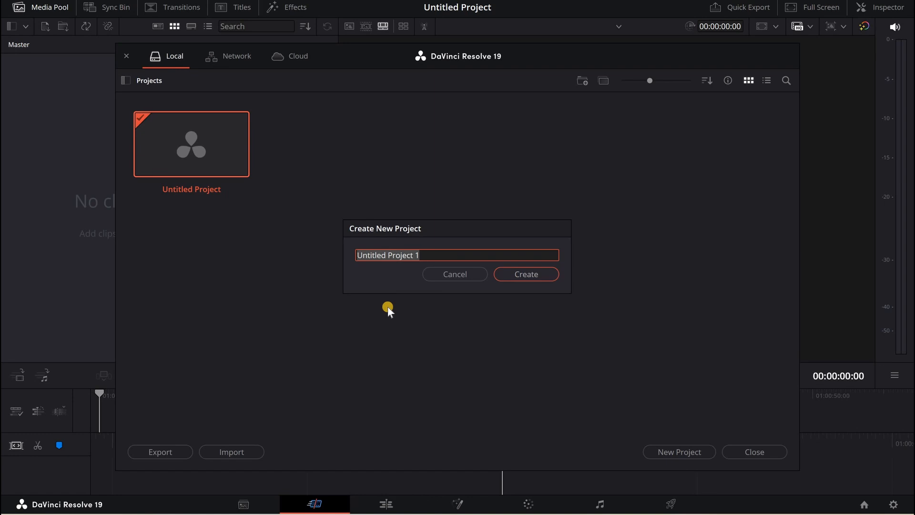
Name the new project TEST PROJECT and create it
{"action": "type", "text": "TE"}
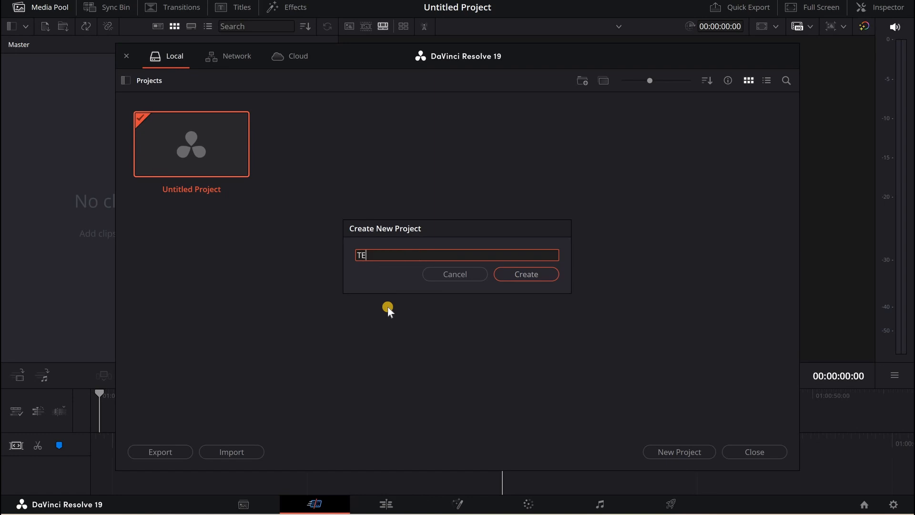
{"action": "type", "text": "ST PROJECT"}
{"action": "left_click", "coordinate": [537, 275]}
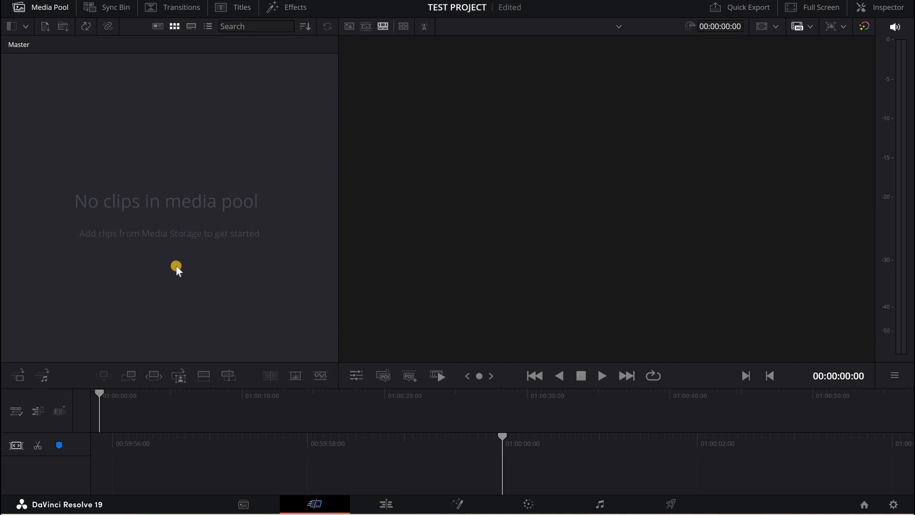
Import "Blooper 2 Vid First Try NE Wrap Up" from Downloads into the media pool and change the project frame rate to match it
{"action": "right_click", "coordinate": [170, 137]}
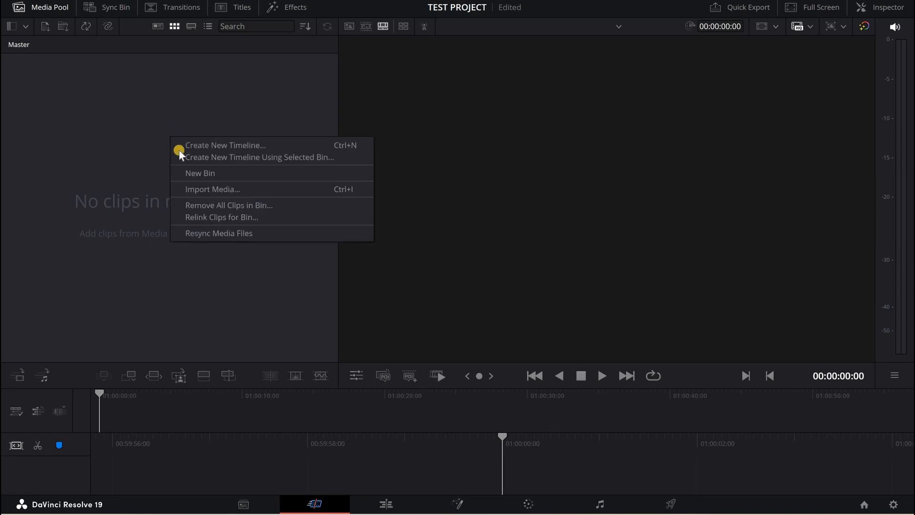
{"action": "left_click", "coordinate": [208, 189]}
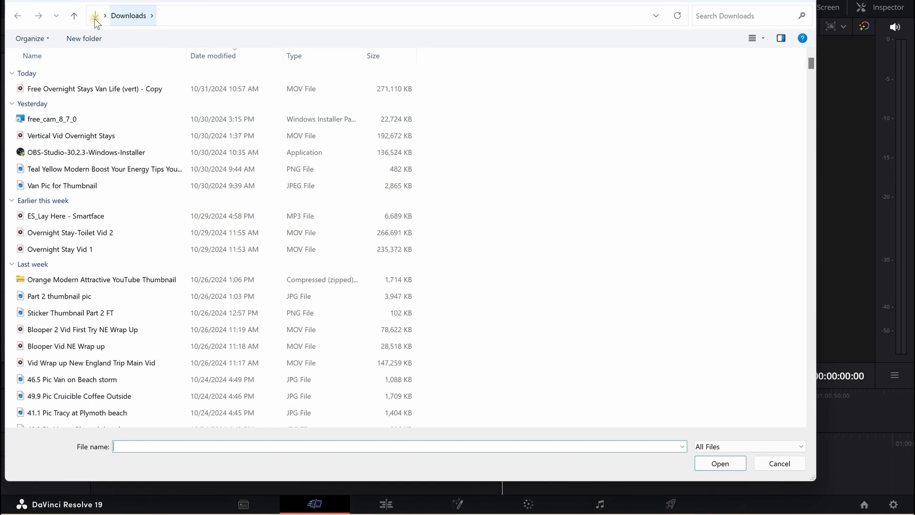
{"action": "key", "text": "alt+d"}
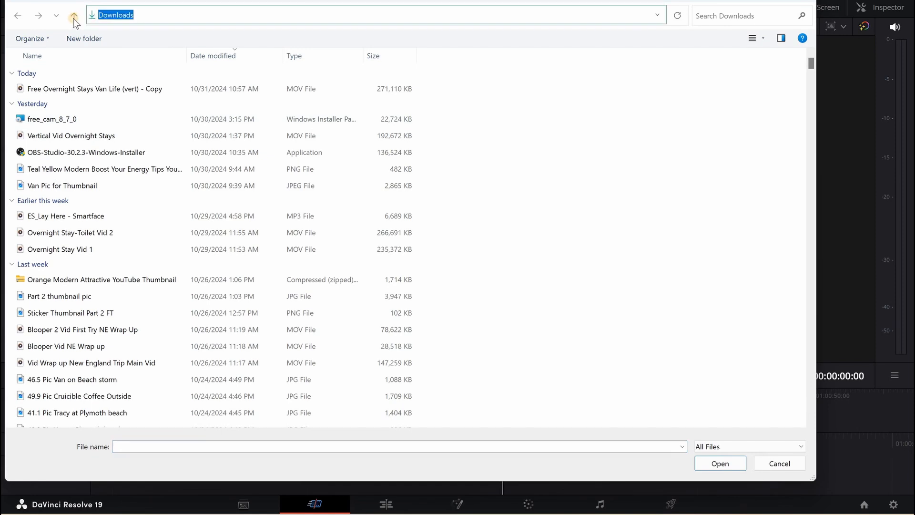
{"action": "left_click", "coordinate": [74, 18]}
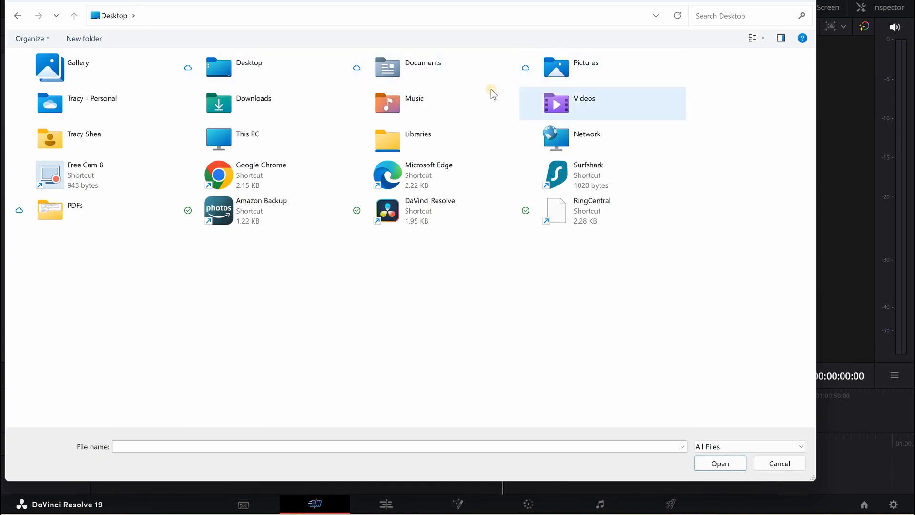
{"action": "left_click", "coordinate": [199, 66]}
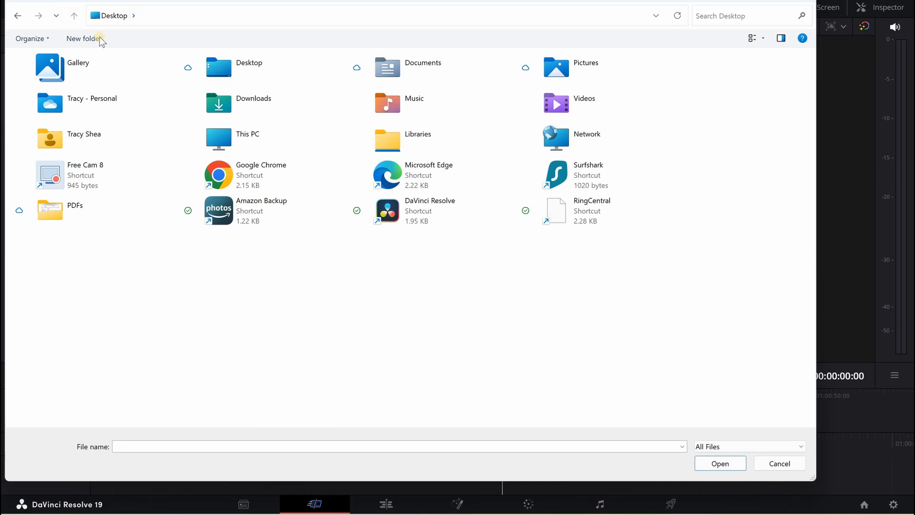
{"action": "left_click", "coordinate": [57, 15]}
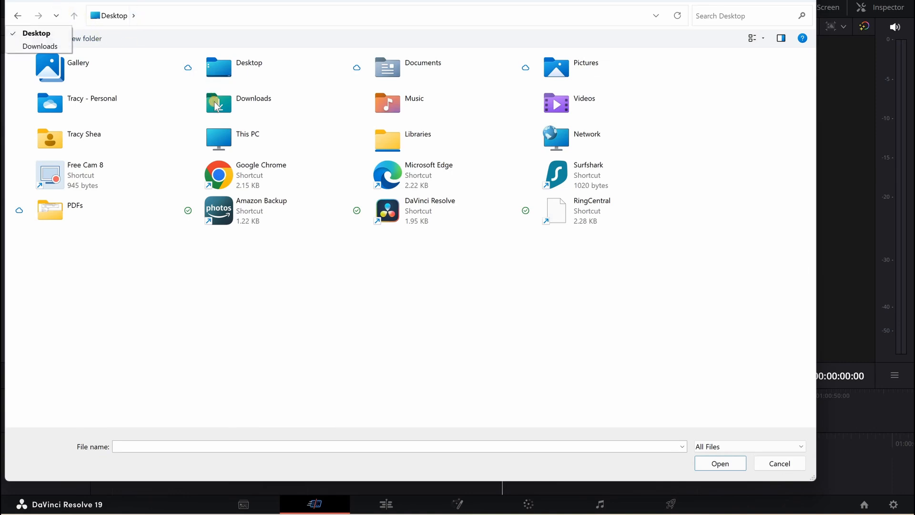
{"action": "double_click", "coordinate": [215, 105]}
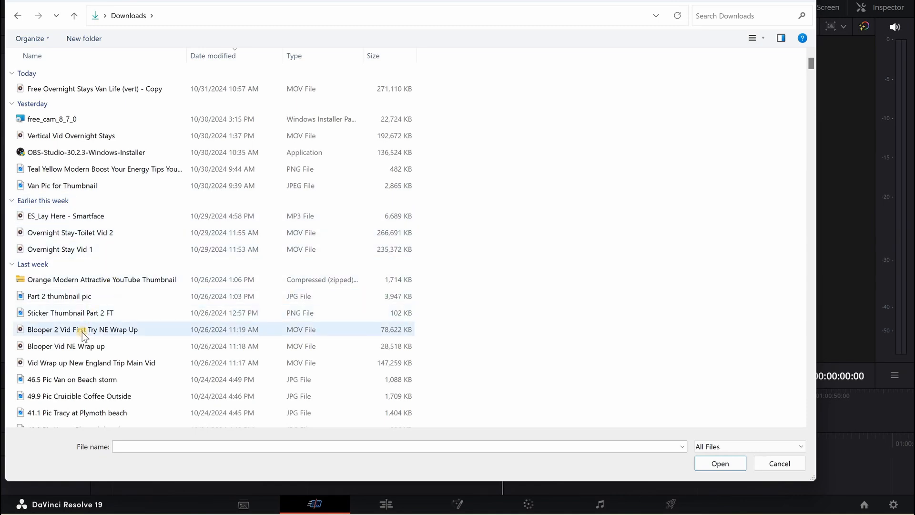
{"action": "double_click", "coordinate": [82, 331]}
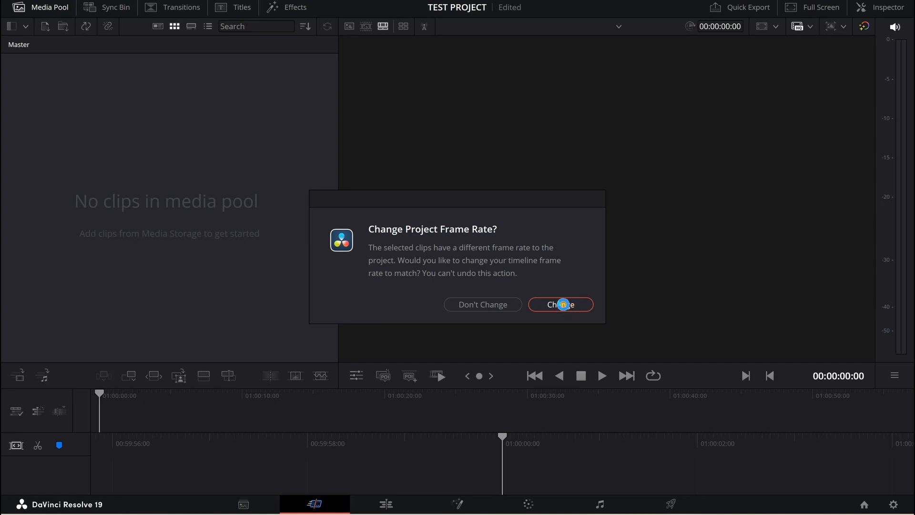
{"action": "left_click", "coordinate": [563, 304]}
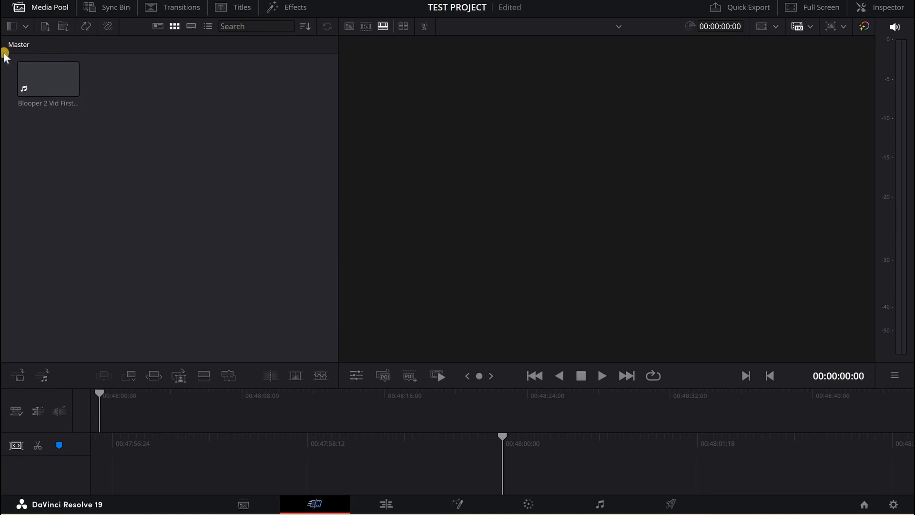
Open the imported Blooper 2 clip in the viewer and scrub through its footage
{"action": "left_click", "coordinate": [70, 93]}
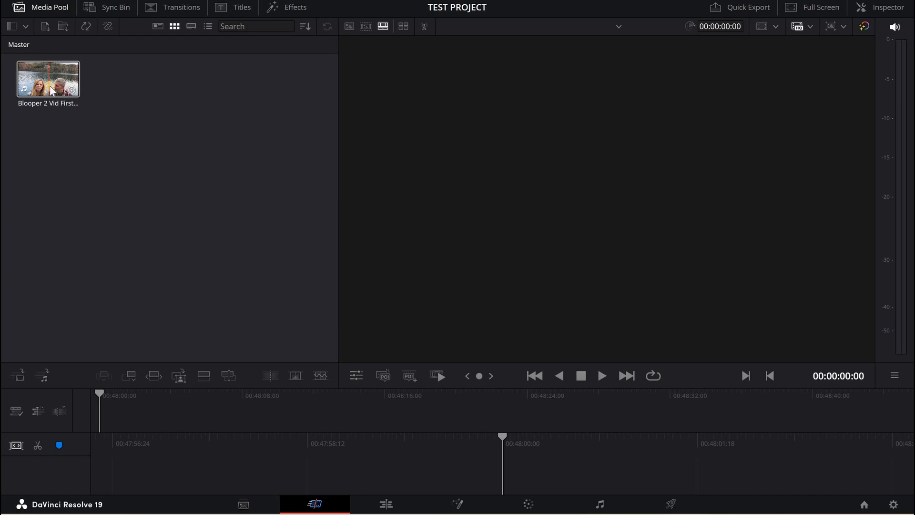
{"action": "left_click", "coordinate": [52, 91]}
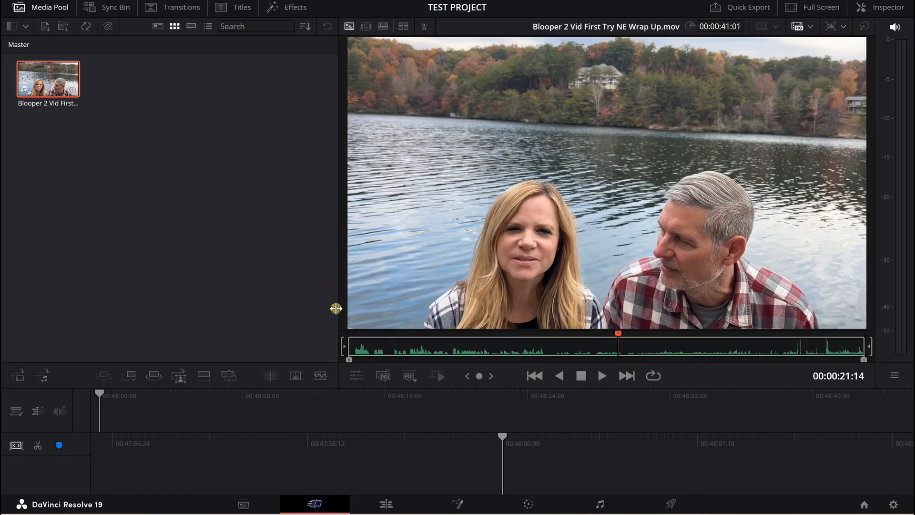
{"action": "left_click_drag", "start_coordinate": [476, 350], "coordinate": [490, 350]}
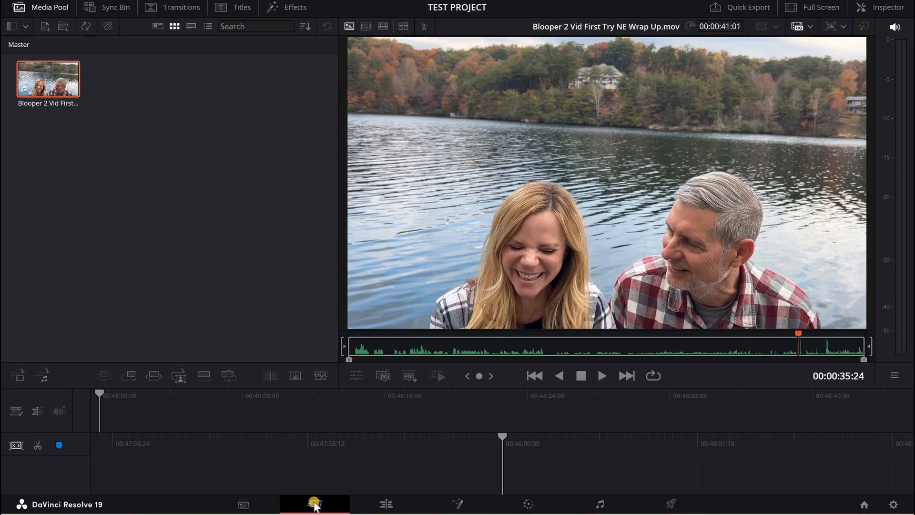
Switch to the Edit page and play the first few seconds of the Blooper 2 clip in the source viewer
{"action": "left_click", "coordinate": [388, 506]}
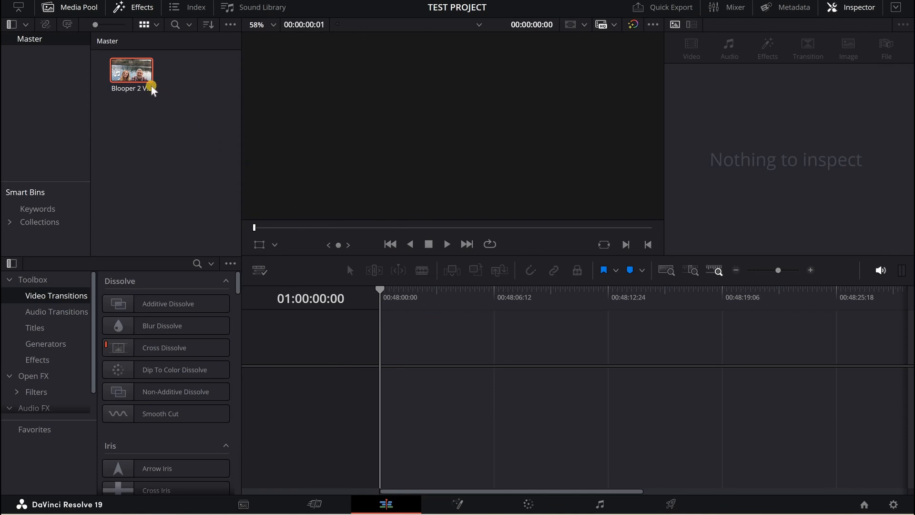
{"action": "double_click", "coordinate": [138, 82]}
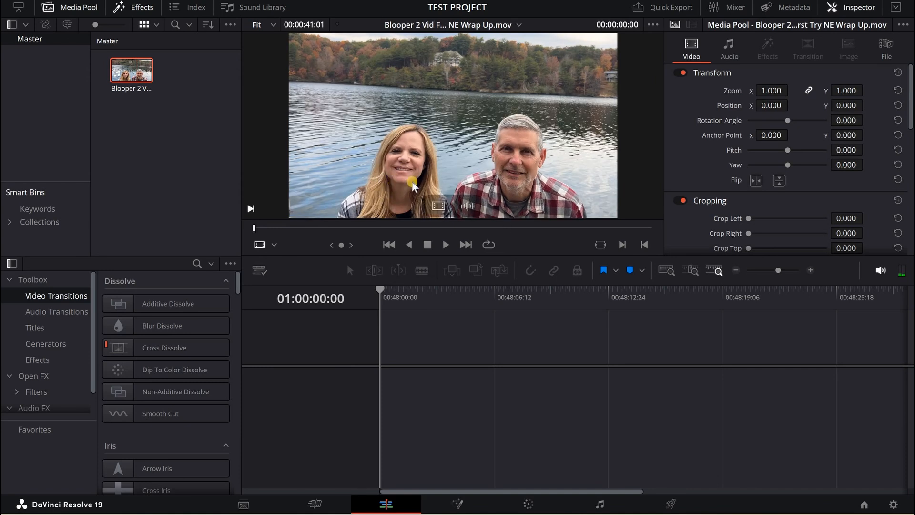
{"action": "left_click", "coordinate": [444, 244]}
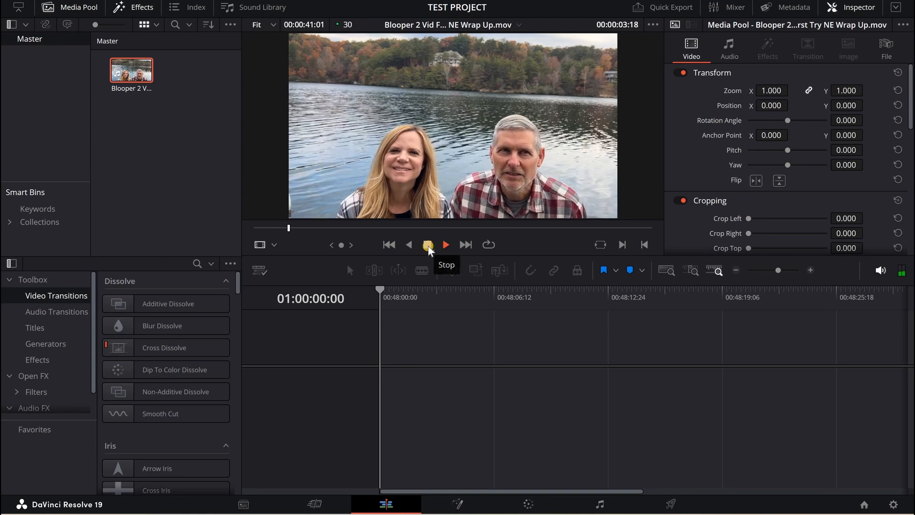
{"action": "left_click", "coordinate": [428, 246]}
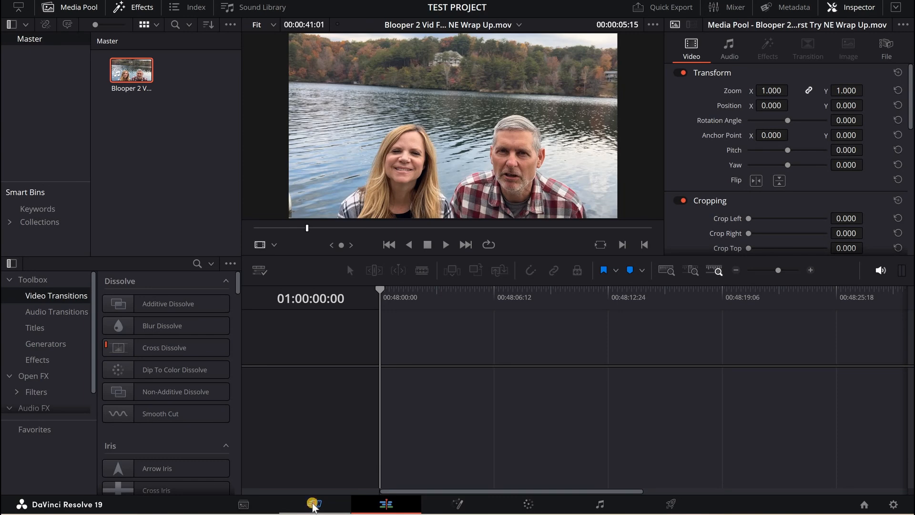
Return to the Cut page and place the Blooper 2 clip on a new timeline
{"action": "left_click", "coordinate": [314, 503]}
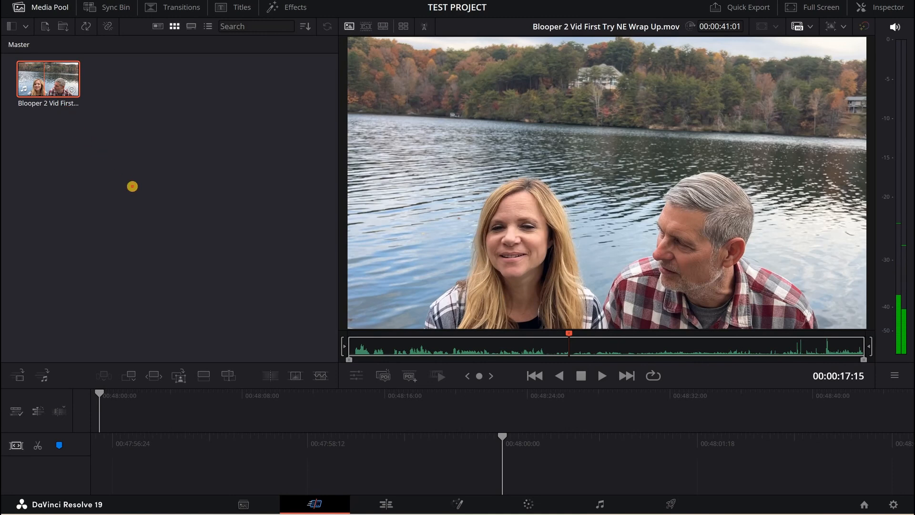
{"action": "left_click_drag", "start_coordinate": [44, 80], "coordinate": [522, 473]}
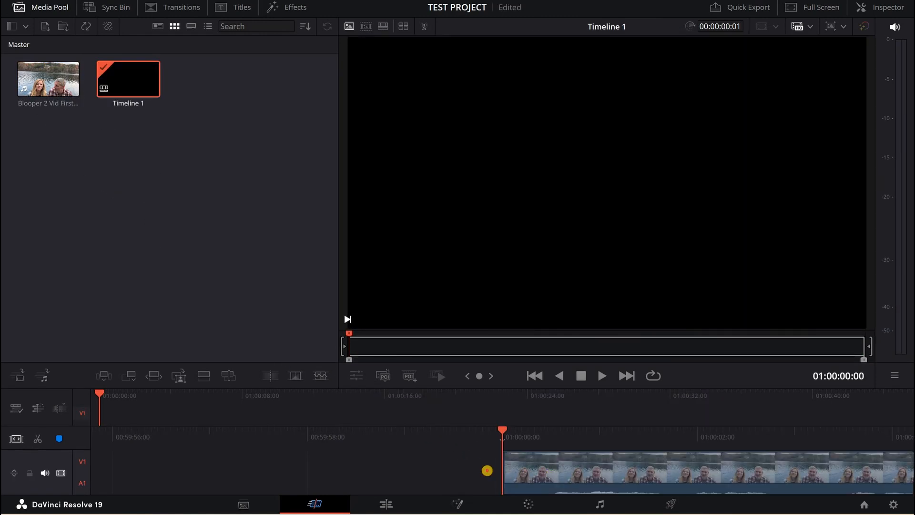
{"action": "left_click_drag", "start_coordinate": [629, 475], "coordinate": [552, 473]}
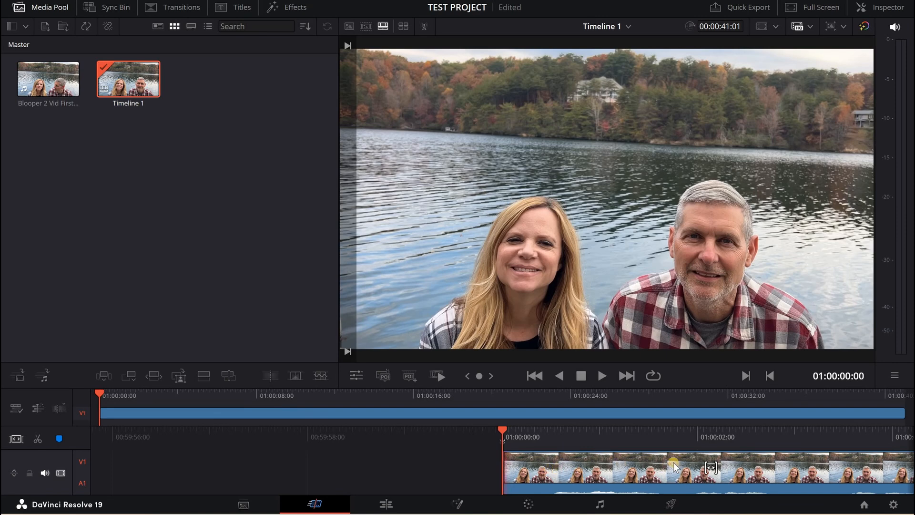
Play the opening seconds of the timeline, stop, and scrub the playhead to about 01:00:24:00
{"action": "left_click", "coordinate": [599, 378]}
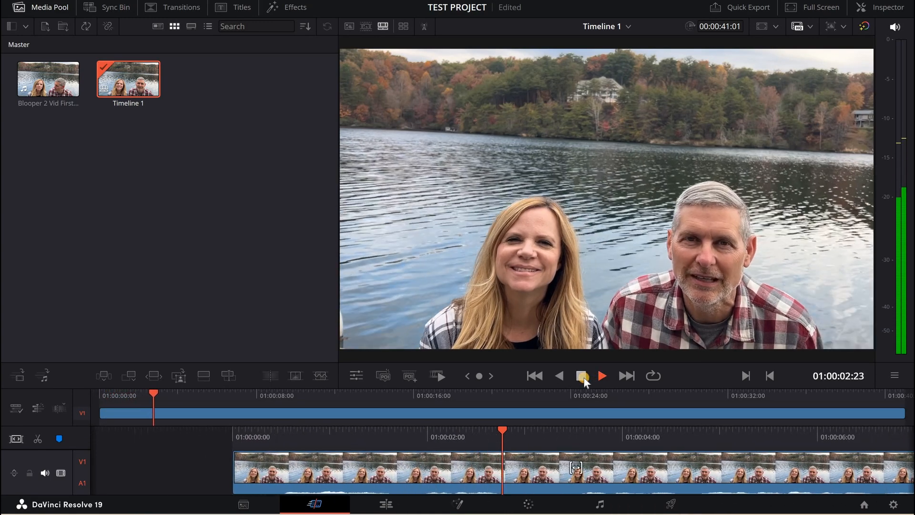
{"action": "left_click", "coordinate": [583, 377]}
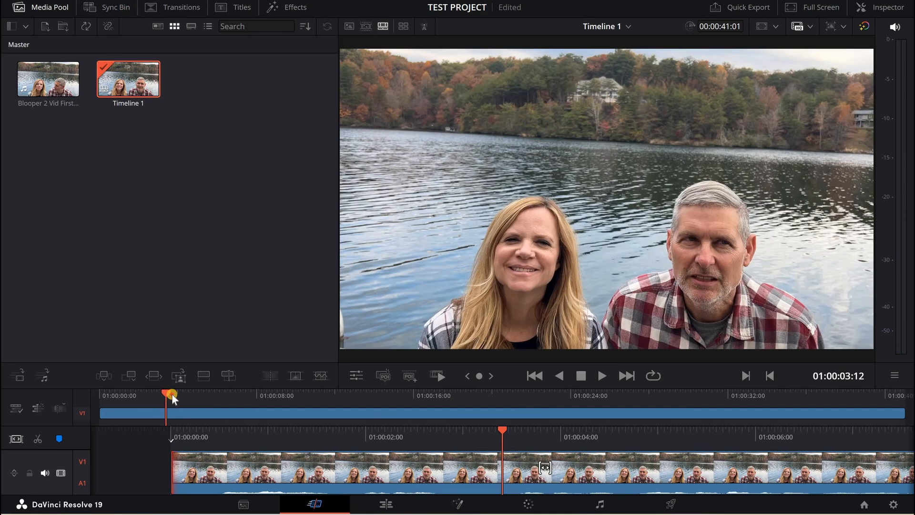
{"action": "left_click_drag", "start_coordinate": [191, 398], "coordinate": [625, 413]}
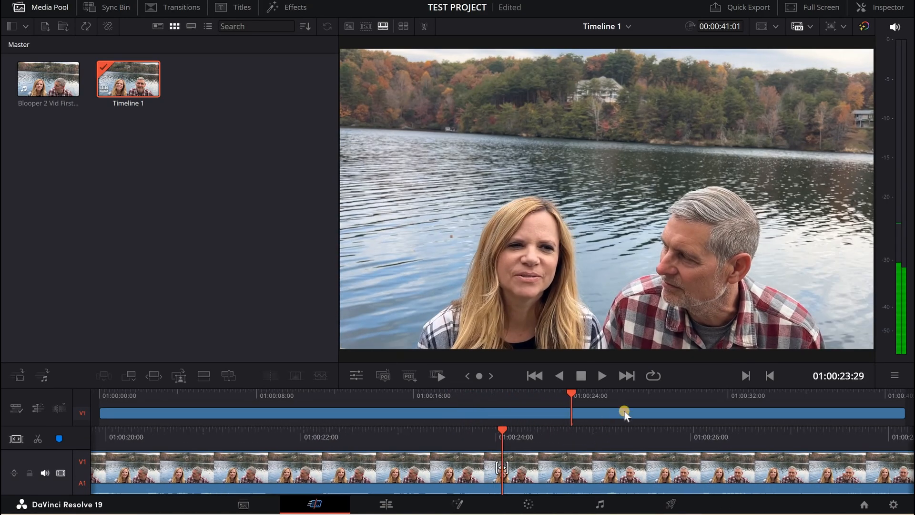
Import "Blooper Vid NE Wrap up" from Downloads and add it to the end of the timeline after the first clip
{"action": "left_click", "coordinate": [625, 376]}
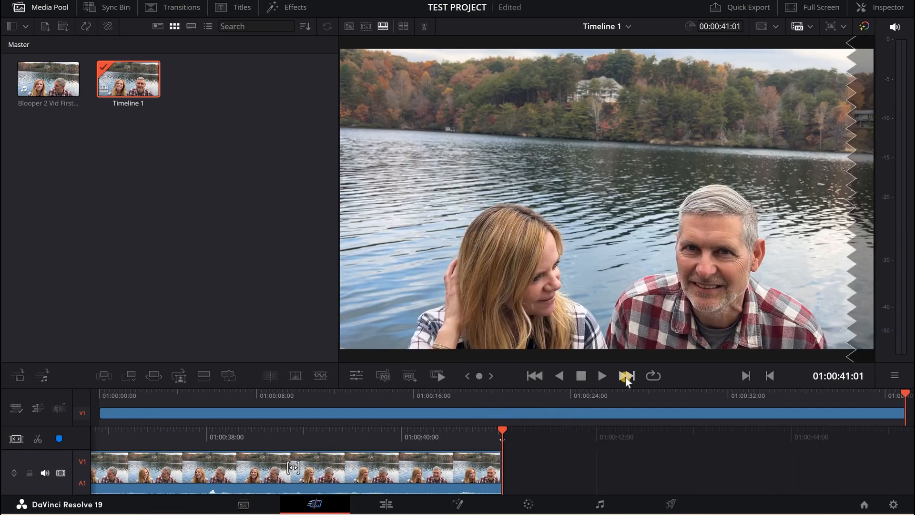
{"action": "right_click", "coordinate": [59, 142]}
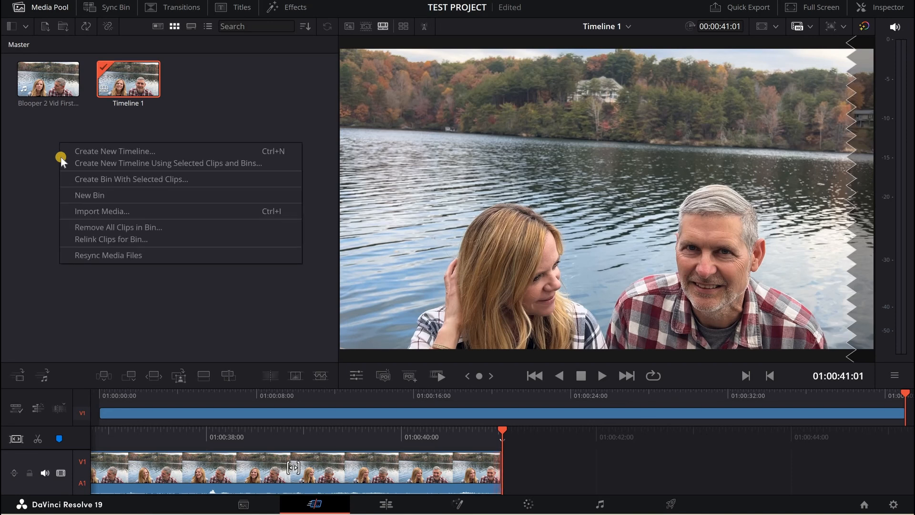
{"action": "left_click", "coordinate": [85, 211]}
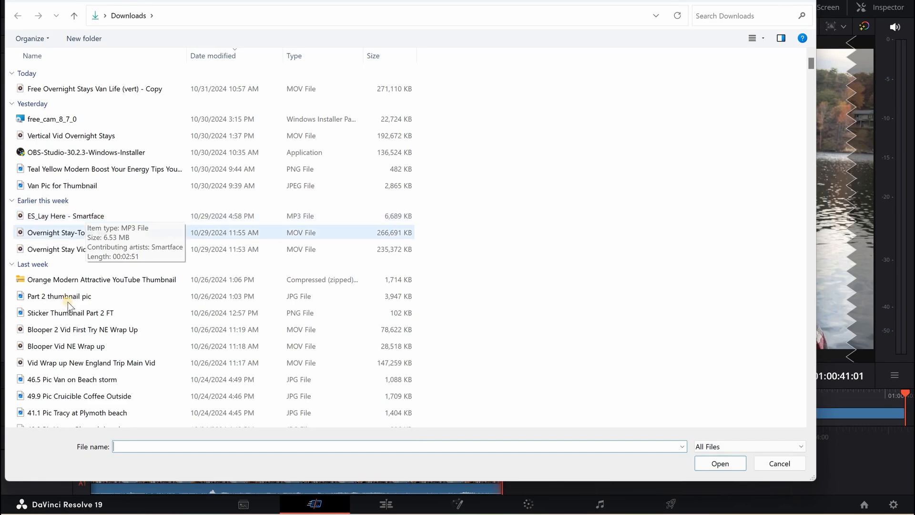
{"action": "double_click", "coordinate": [81, 346]}
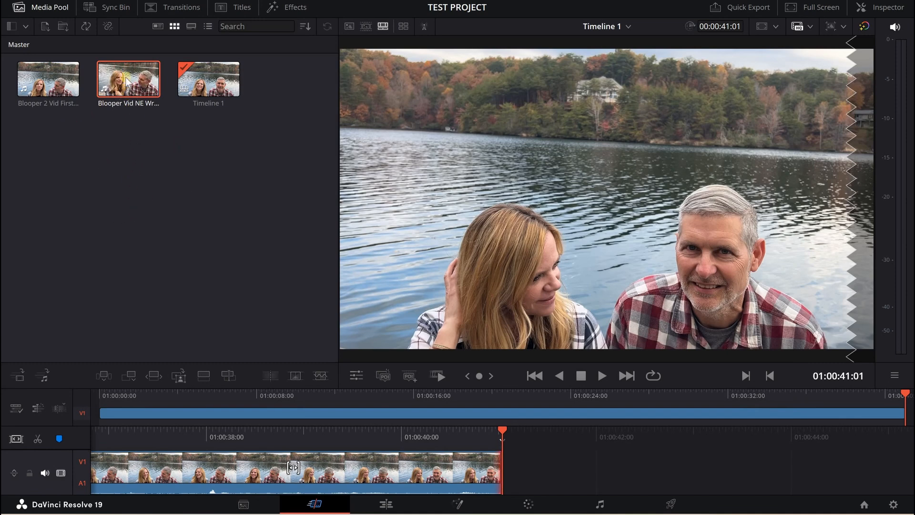
{"action": "left_click_drag", "start_coordinate": [126, 82], "coordinate": [528, 471]}
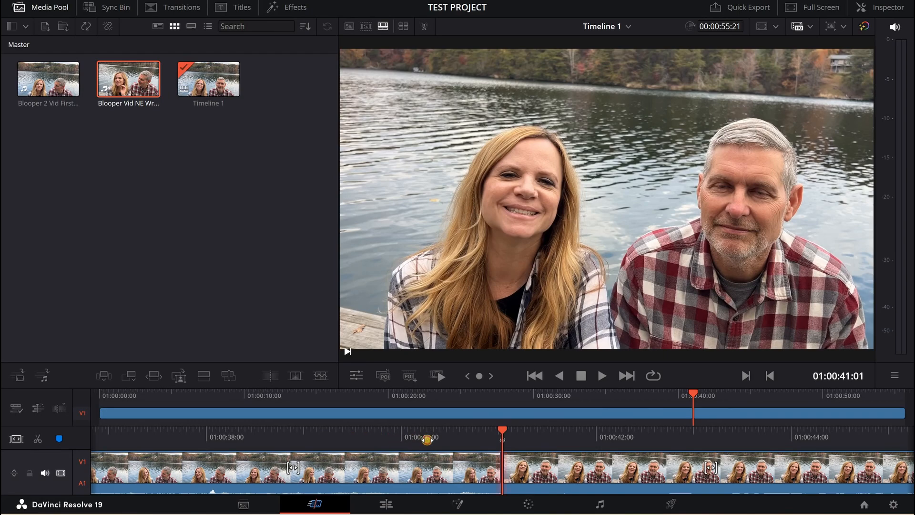
Move the playhead back to shortly before the cut between the two clips and play across it
{"action": "left_click_drag", "start_coordinate": [475, 442], "coordinate": [562, 388]}
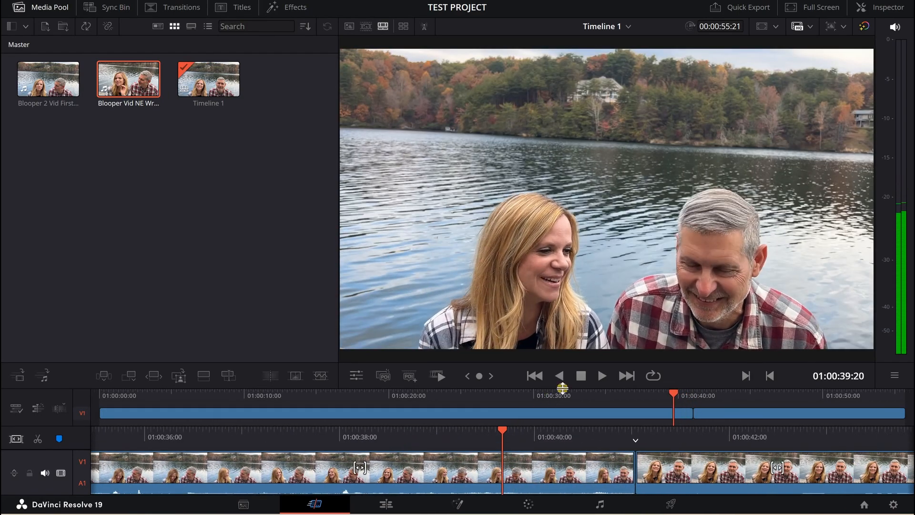
{"action": "left_click", "coordinate": [599, 375]}
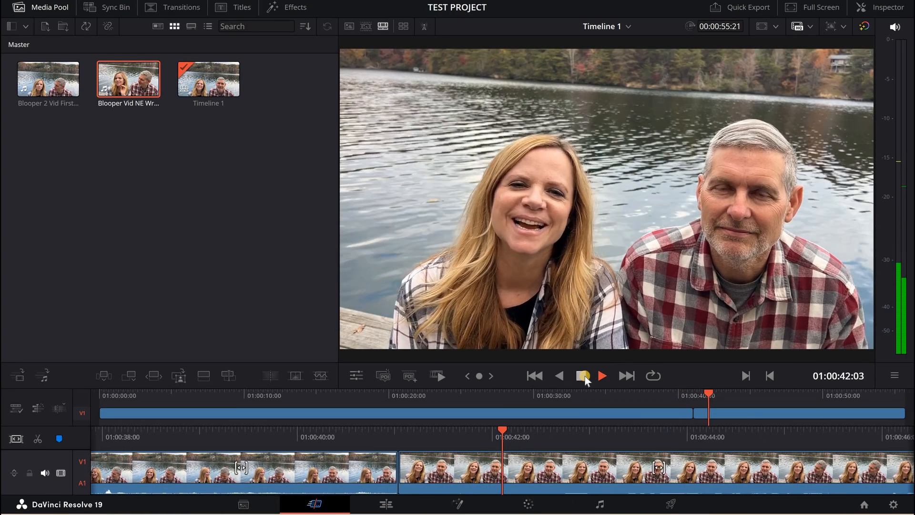
{"action": "left_click", "coordinate": [584, 376]}
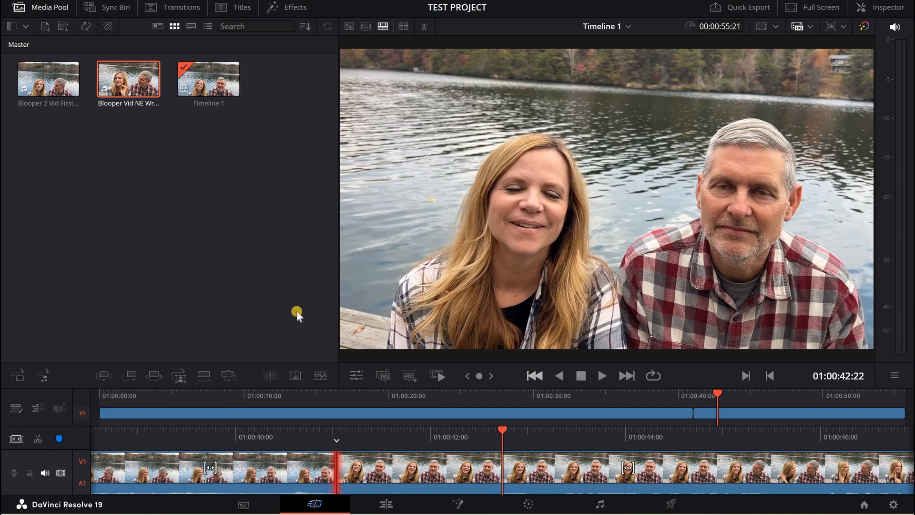
Shuttle the timeline backward over the cut, stop, and play it forward again
{"action": "key", "text": "v"}
{"action": "key", "text": "j"}
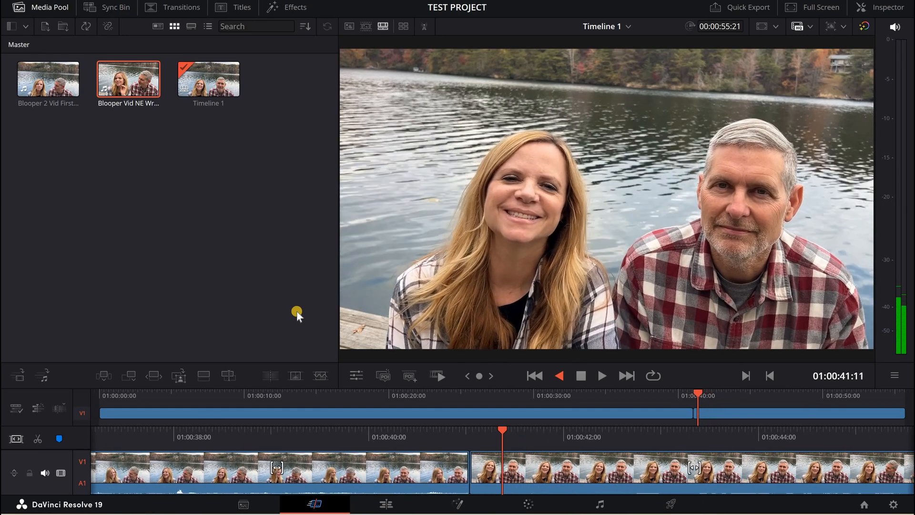
{"action": "key", "text": "k"}
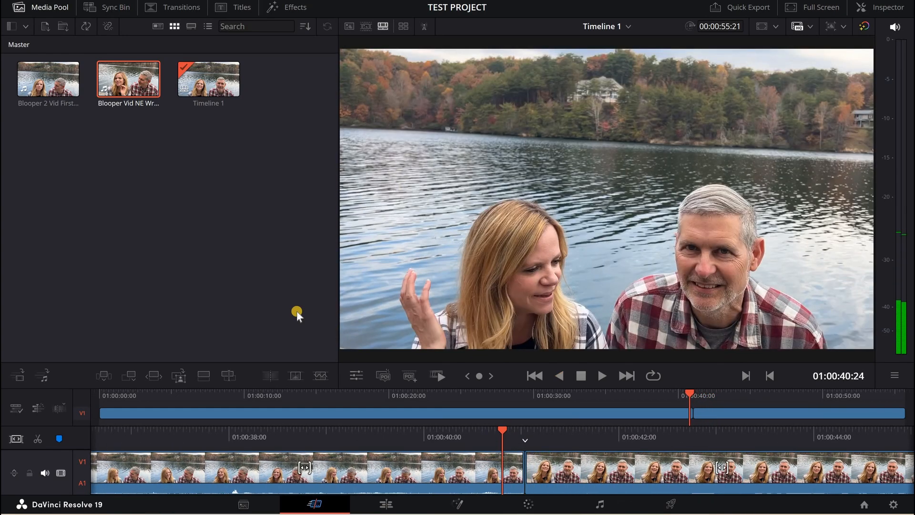
{"action": "key", "text": "l"}
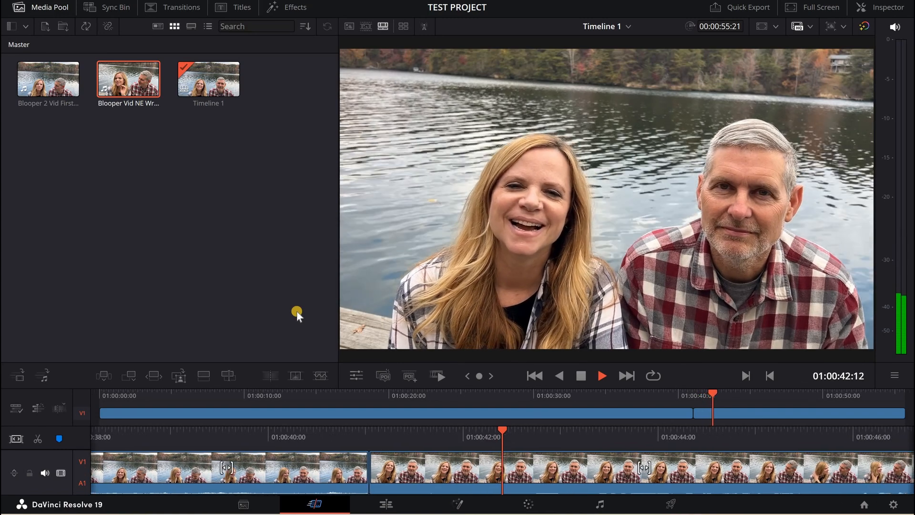
Stop and resume playback several times within the second clip, and return the playhead to the cut between the clips
{"action": "key", "text": "k"}
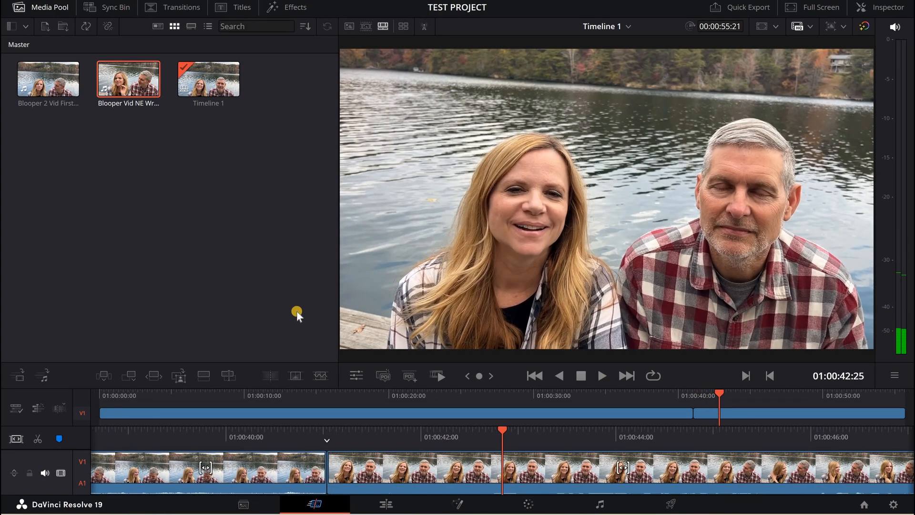
{"action": "key", "text": "l"}
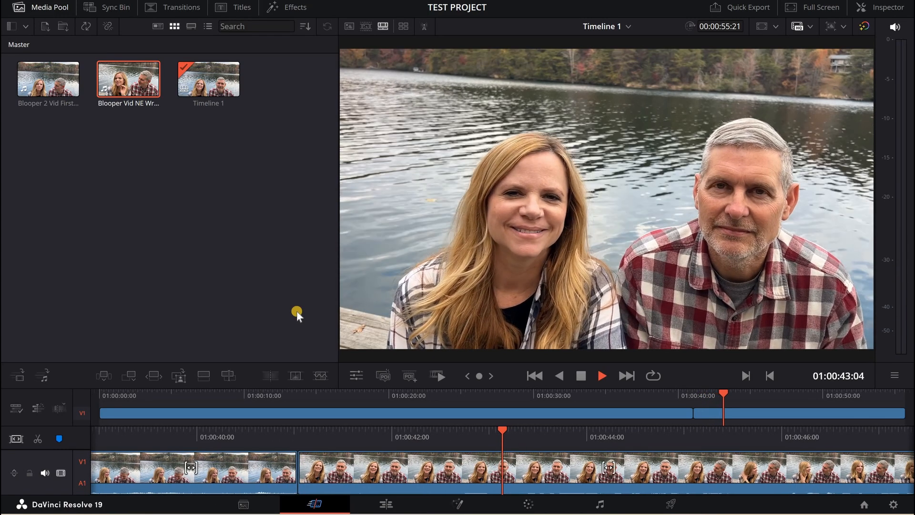
{"action": "key", "text": "k"}
{"action": "key", "text": "l"}
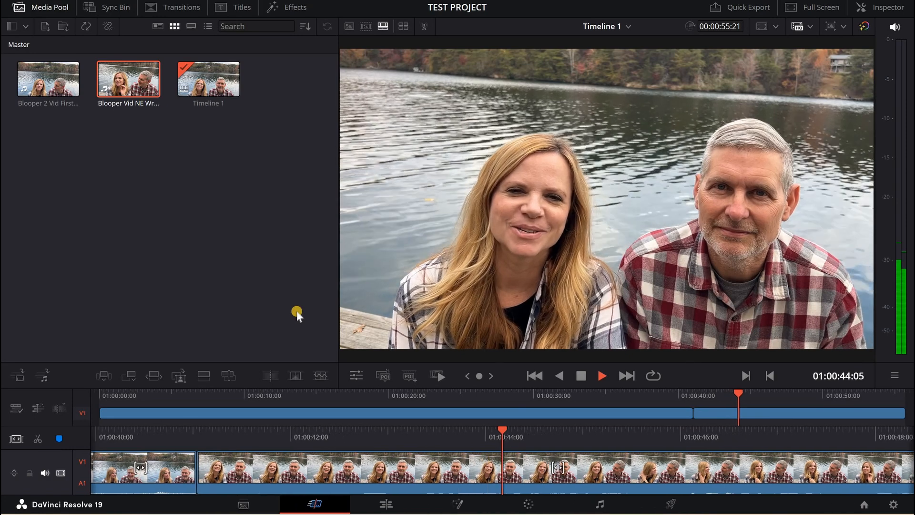
{"action": "key", "text": "k"}
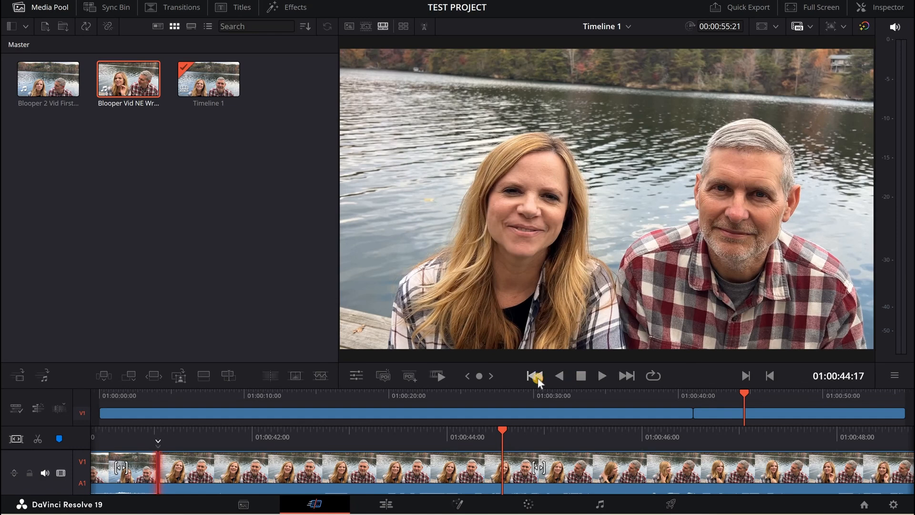
{"action": "left_click", "coordinate": [535, 376]}
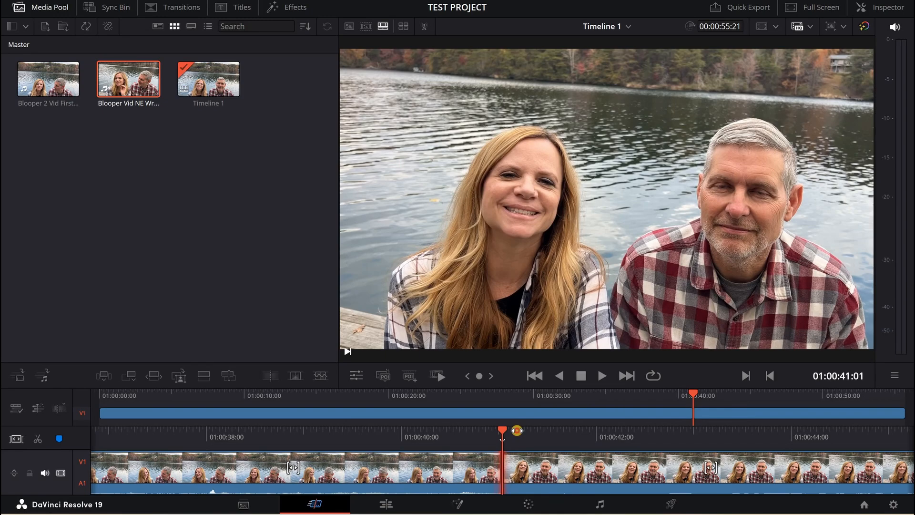
{"action": "left_click_drag", "start_coordinate": [425, 441], "coordinate": [503, 435]}
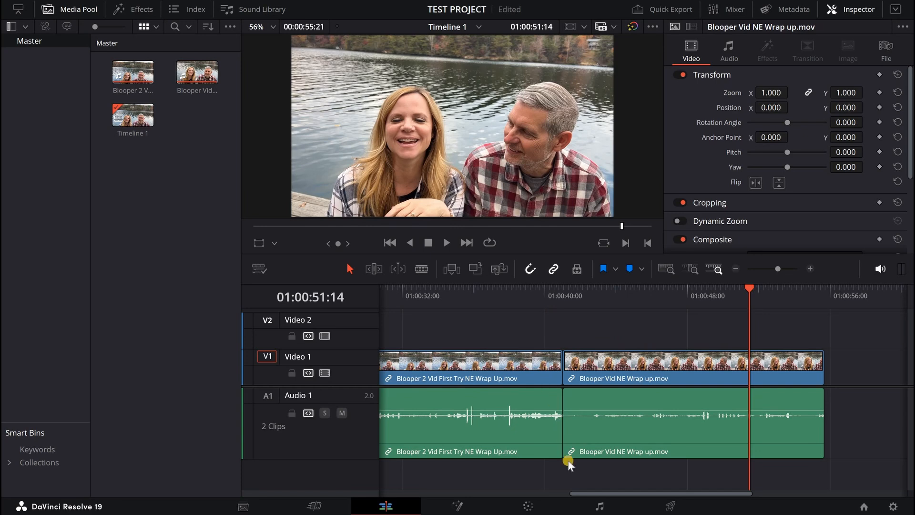
On the Edit page, place the playhead at 01:00:44:08 and open the effects library, browsing audio transitions and titles before returning to video transitions
{"action": "left_click_drag", "start_coordinate": [583, 496], "coordinate": [601, 479]}
{"action": "left_click", "coordinate": [599, 287]}
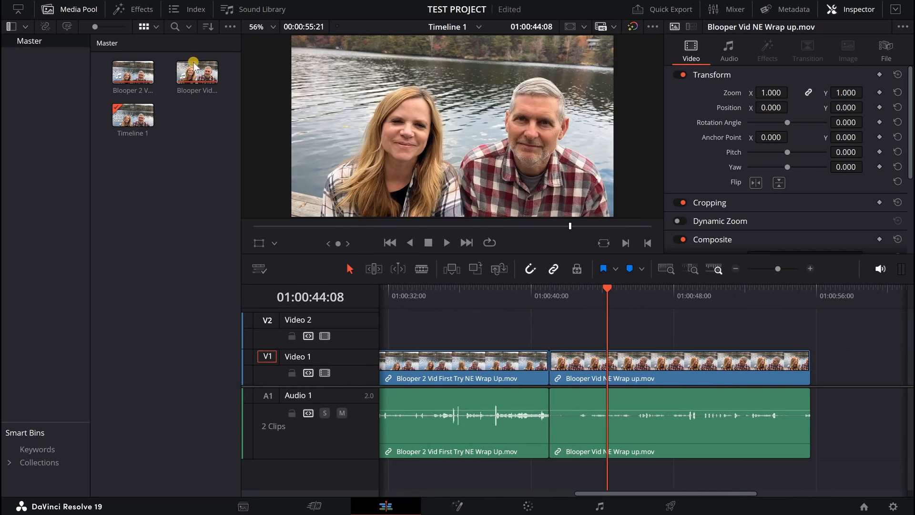
{"action": "left_click", "coordinate": [144, 16]}
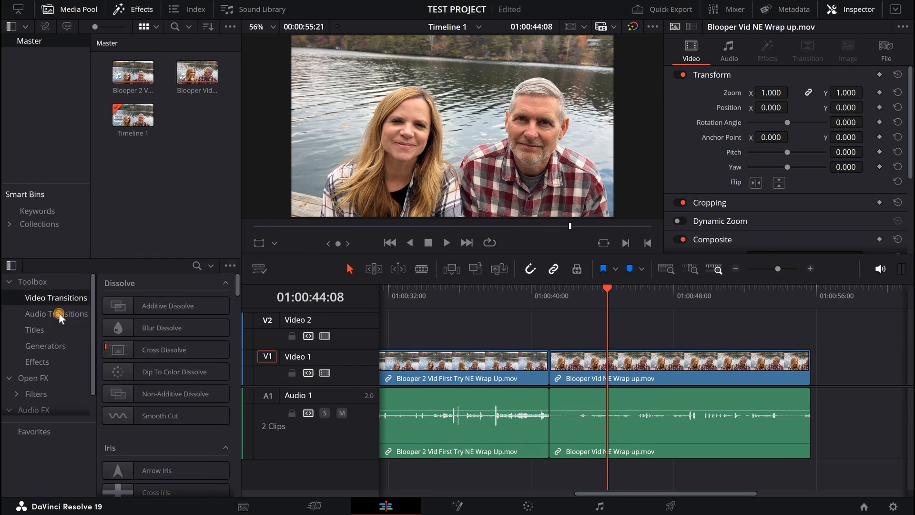
{"action": "left_click", "coordinate": [59, 314]}
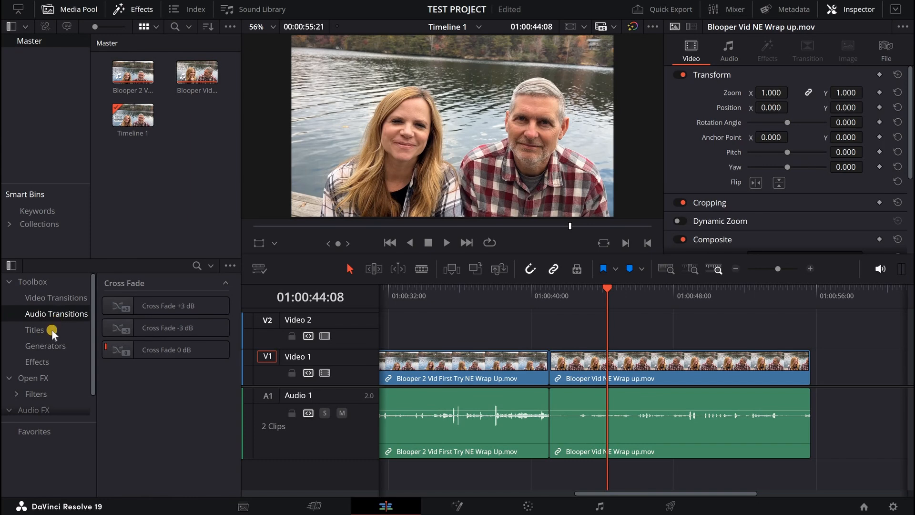
{"action": "left_click", "coordinate": [52, 330]}
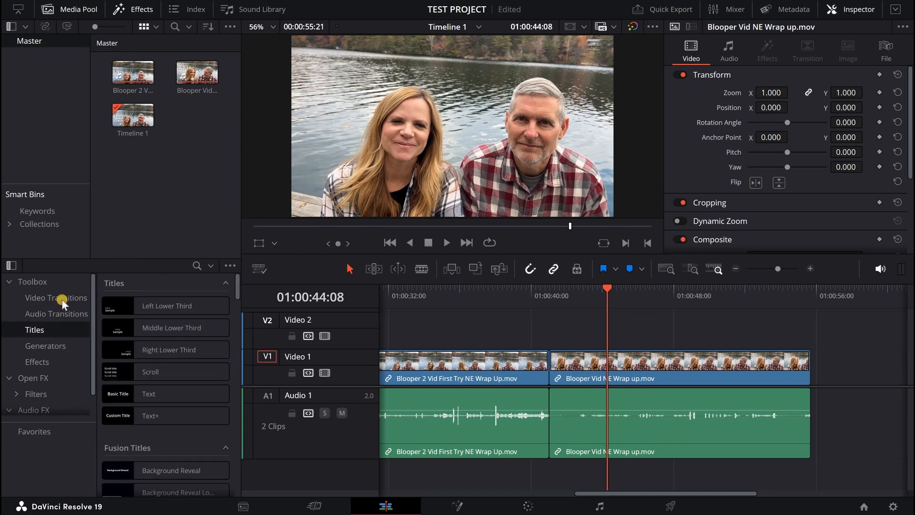
{"action": "left_click", "coordinate": [61, 298]}
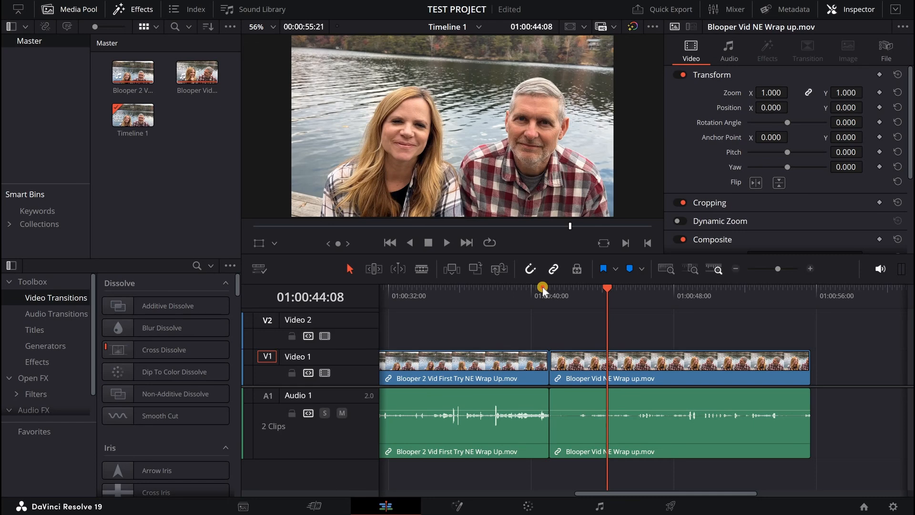
Apply an Additive Dissolve to the cut between the two clips, trimming the clips to provide the handles it needs
{"action": "left_click", "coordinate": [536, 286]}
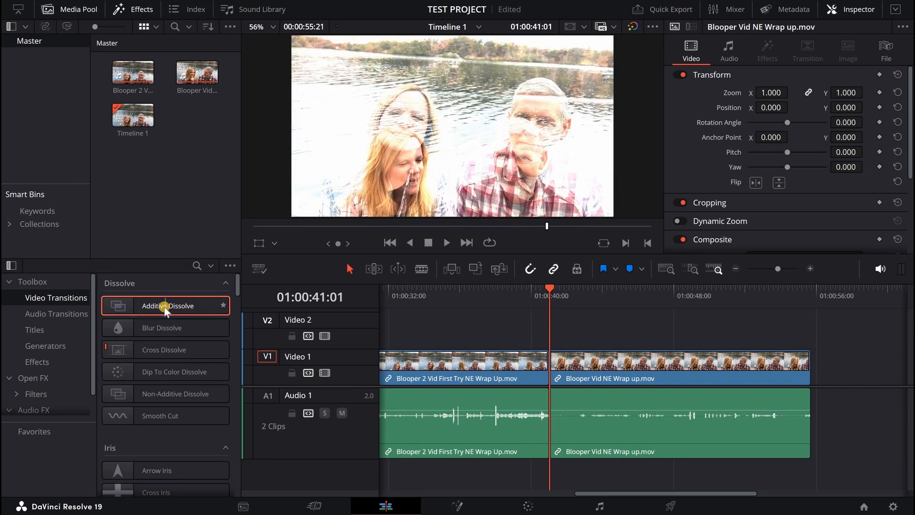
{"action": "left_click_drag", "start_coordinate": [164, 307], "coordinate": [554, 368]}
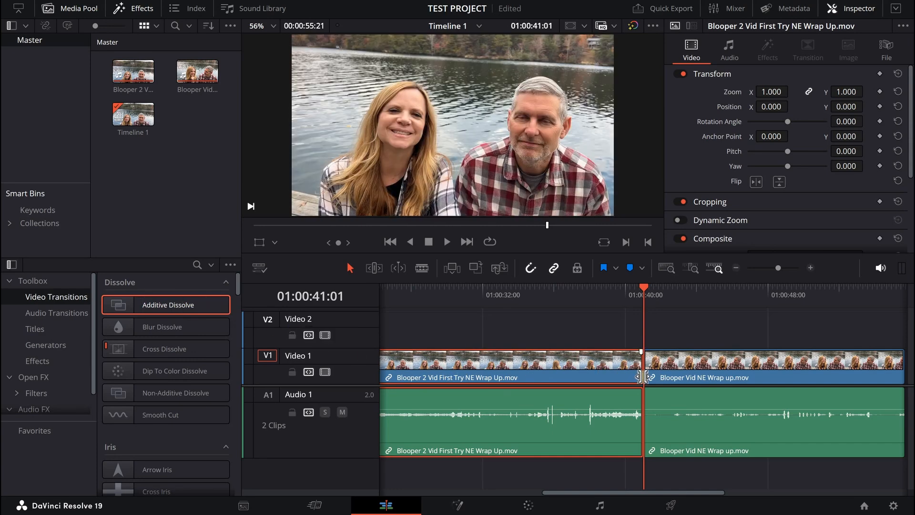
{"action": "left_click", "coordinate": [643, 375]}
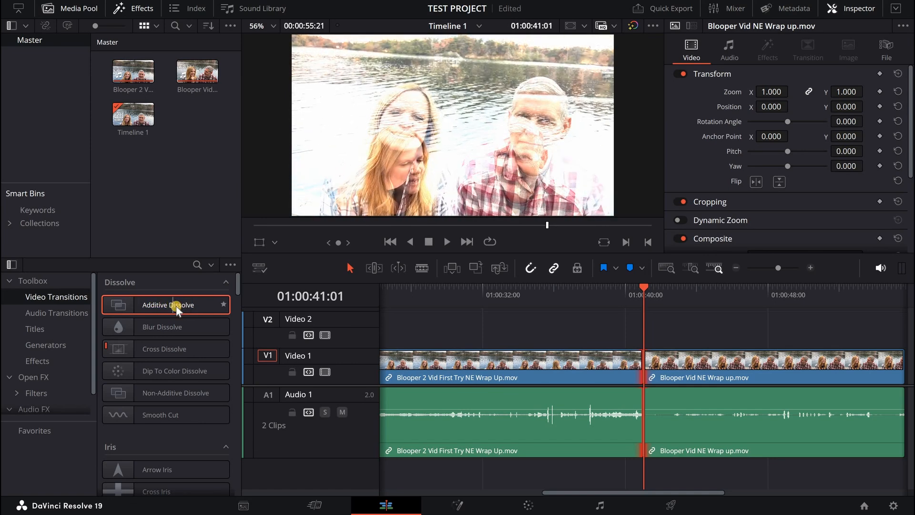
{"action": "right_click", "coordinate": [174, 305]}
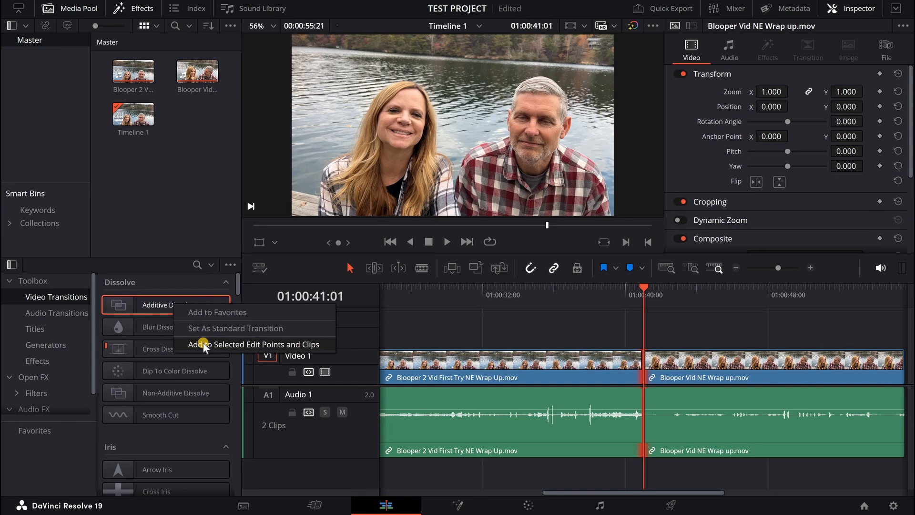
{"action": "left_click", "coordinate": [203, 343]}
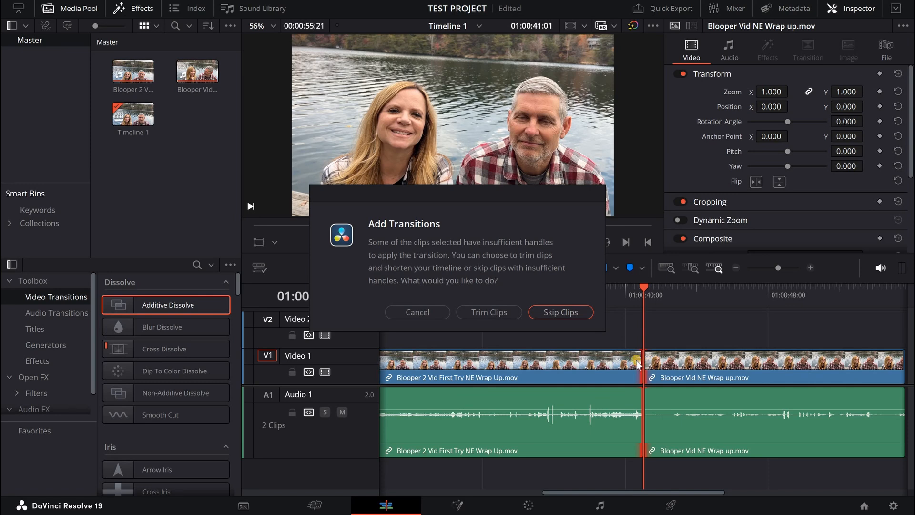
{"action": "left_click", "coordinate": [499, 316]}
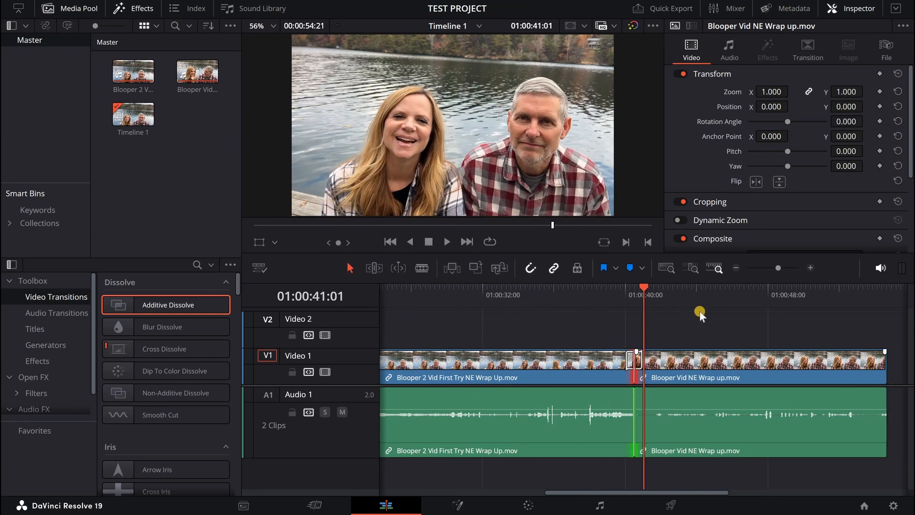
Move the playhead back to about 01:00:36:20 in the first clip, play across the dissolve and stop
{"action": "left_click", "coordinate": [706, 289]}
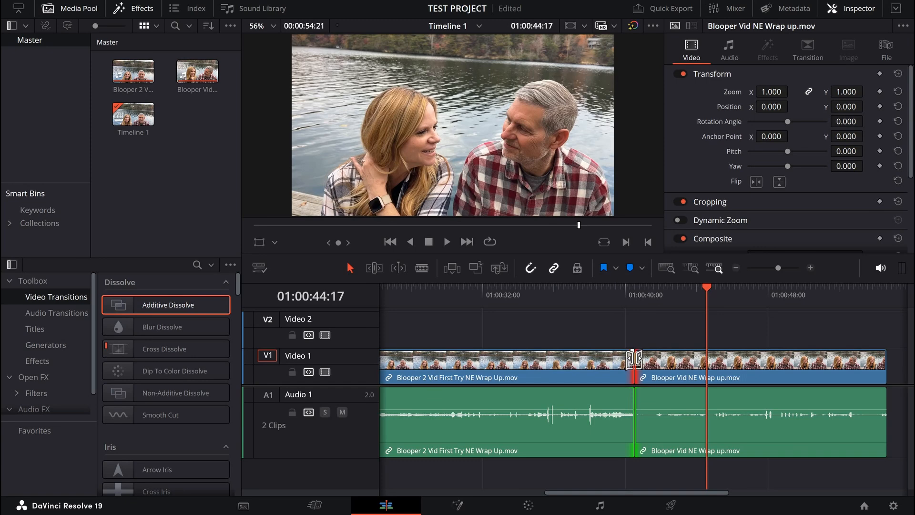
{"action": "left_click", "coordinate": [565, 285]}
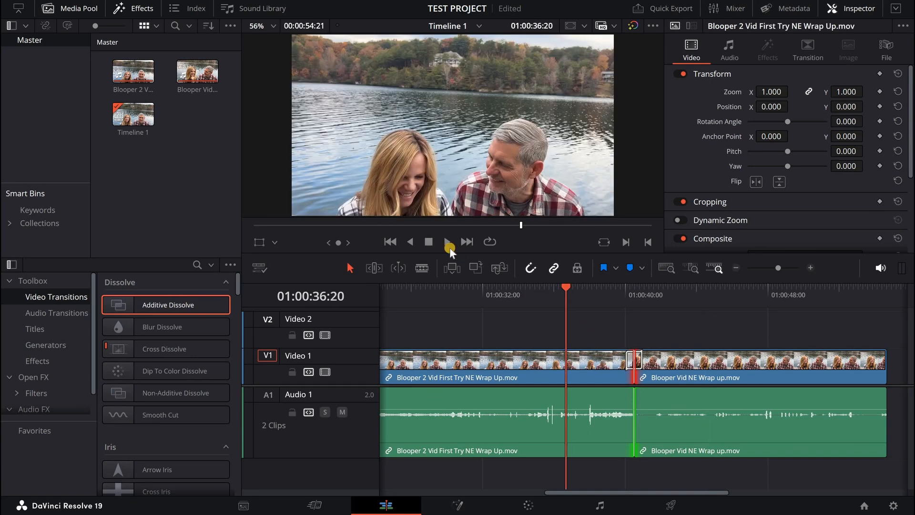
{"action": "left_click", "coordinate": [605, 288]}
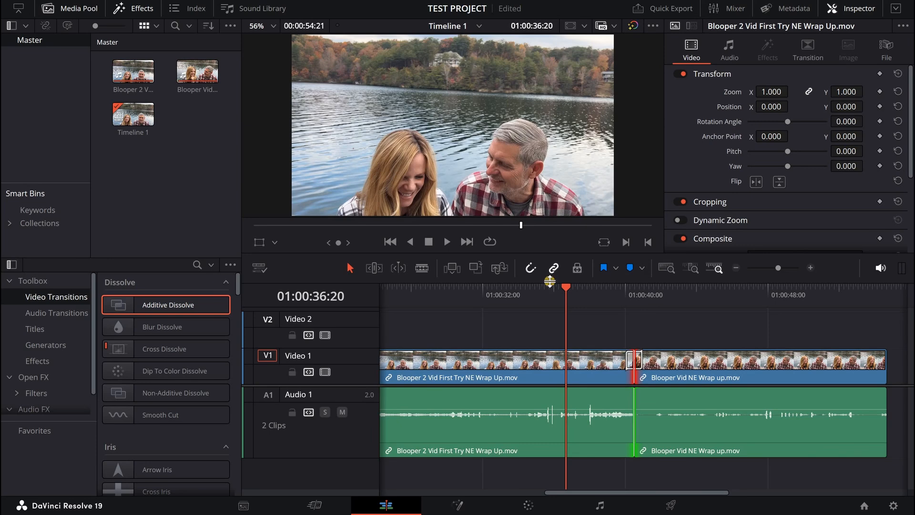
{"action": "left_click", "coordinate": [450, 242]}
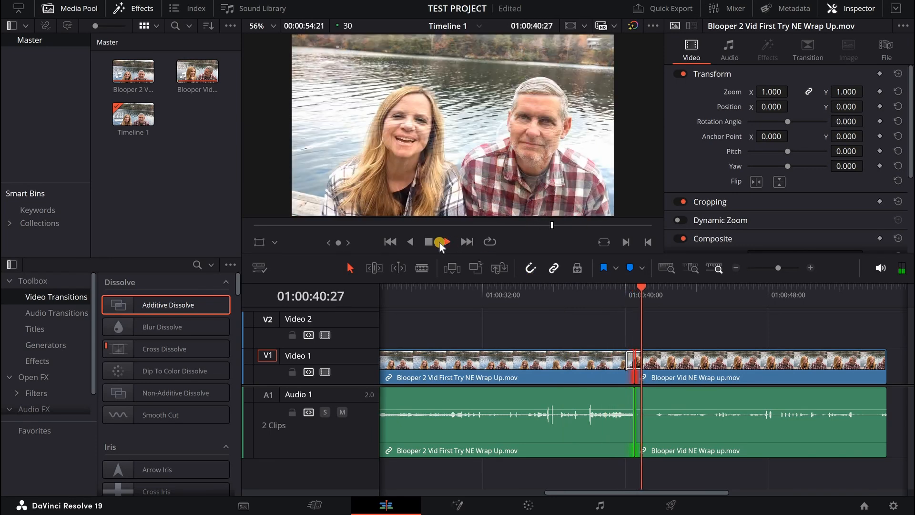
{"action": "left_click", "coordinate": [433, 242]}
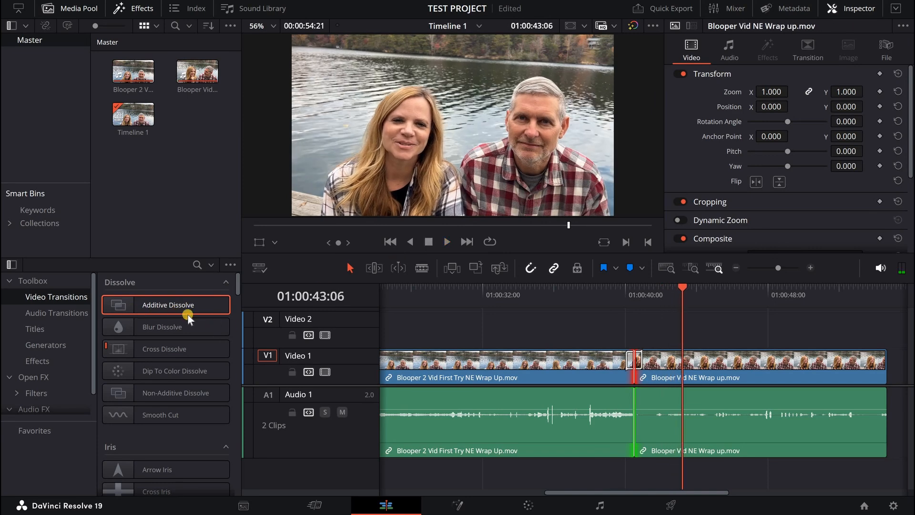
Select the Additive Dissolve, try aligning it before and after the cut, and leave it centred on the cut
{"action": "left_click_drag", "start_coordinate": [172, 311], "coordinate": [476, 329]}
{"action": "left_click_drag", "start_coordinate": [170, 347], "coordinate": [642, 398]}
{"action": "left_click", "coordinate": [635, 360]}
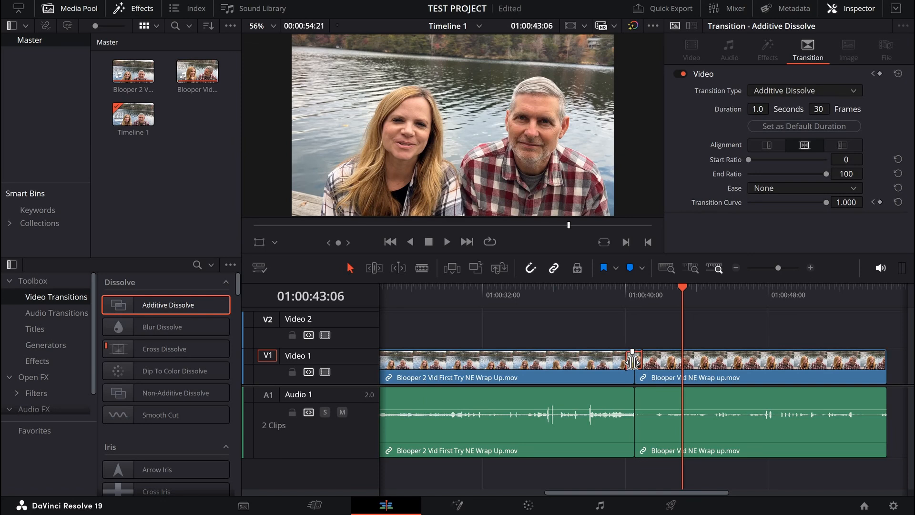
{"action": "left_click", "coordinate": [720, 234]}
{"action": "left_click", "coordinate": [768, 144]}
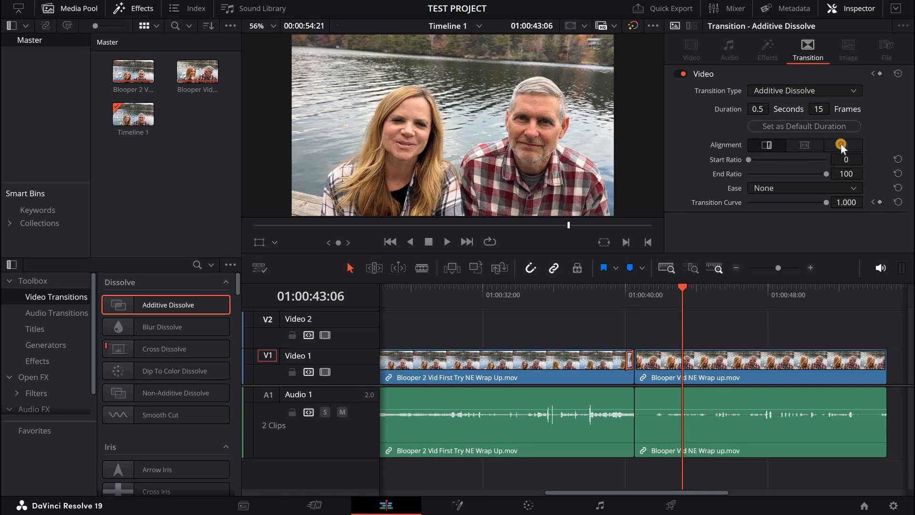
{"action": "left_click", "coordinate": [806, 145]}
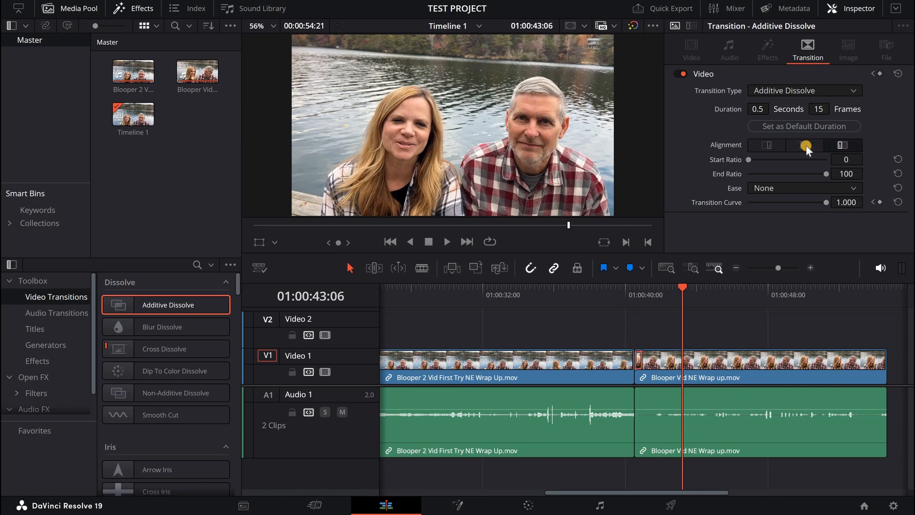
{"action": "left_click", "coordinate": [806, 145]}
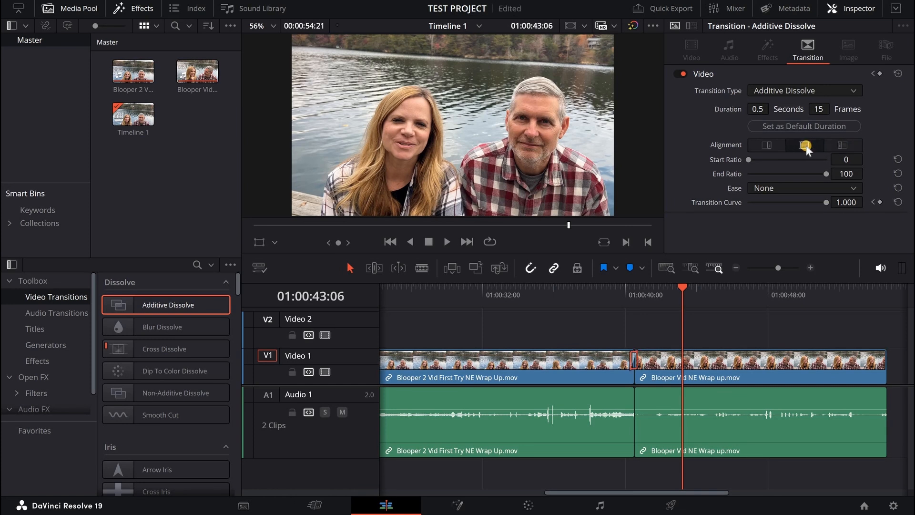
{"action": "left_click", "coordinate": [854, 12]}
Browse the available titles and add the Scroll title to Video 2, starting where the last clip ends
{"action": "left_click", "coordinate": [35, 329]}
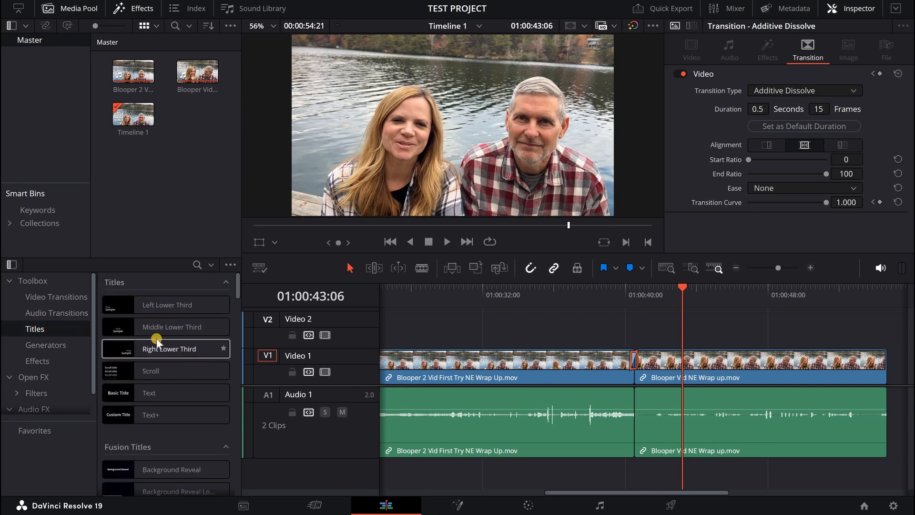
{"action": "scroll", "coordinate": [157, 339], "scroll_direction": "down", "scroll_amount": 3}
{"action": "scroll", "coordinate": [156, 338], "scroll_direction": "down", "scroll_amount": 4}
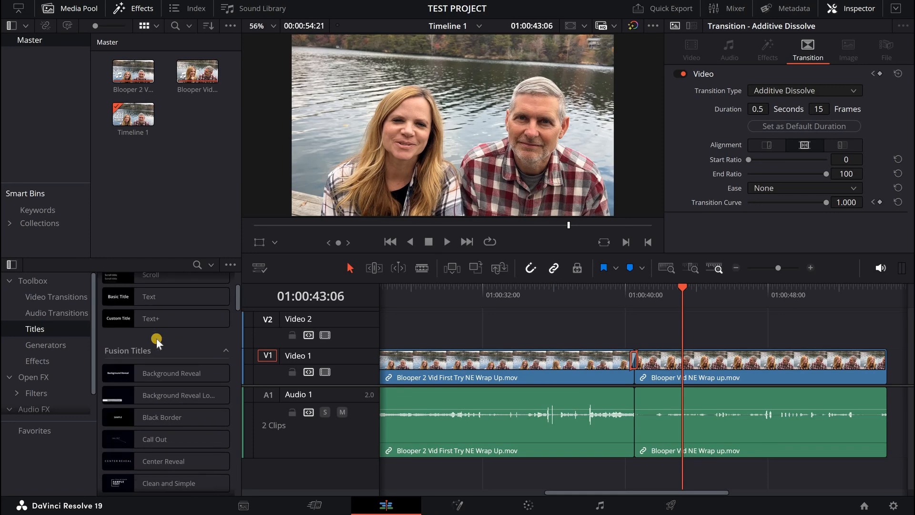
{"action": "scroll", "coordinate": [156, 338], "scroll_direction": "down", "scroll_amount": 2}
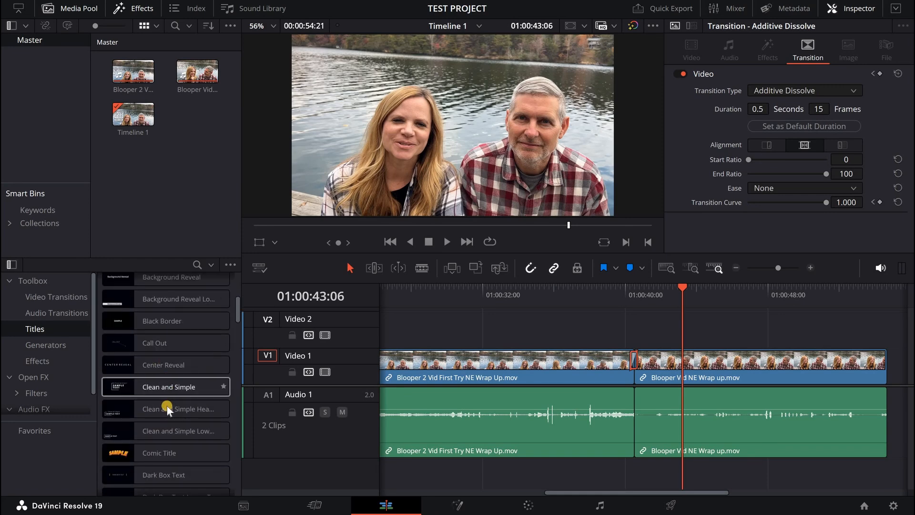
{"action": "mouse_move", "coordinate": [167, 407]}
{"action": "scroll", "coordinate": [170, 338], "scroll_direction": "up", "scroll_amount": 6}
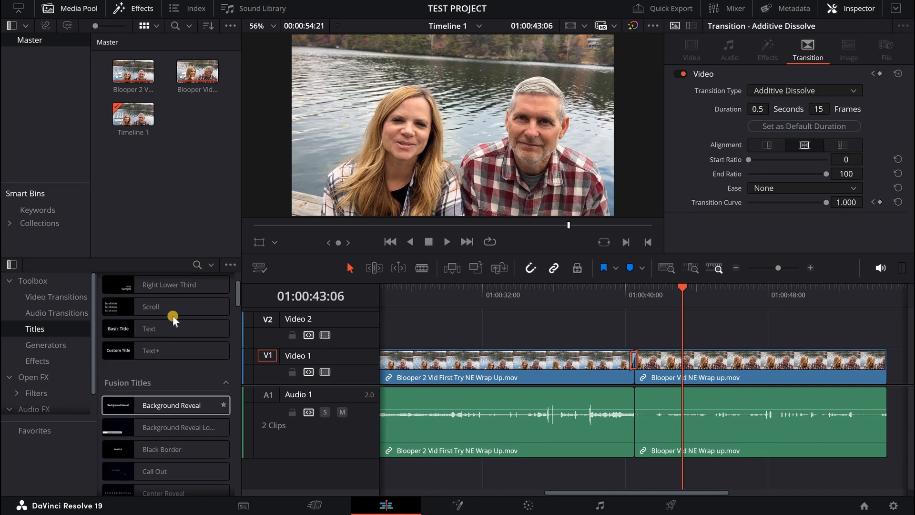
{"action": "left_click", "coordinate": [173, 314]}
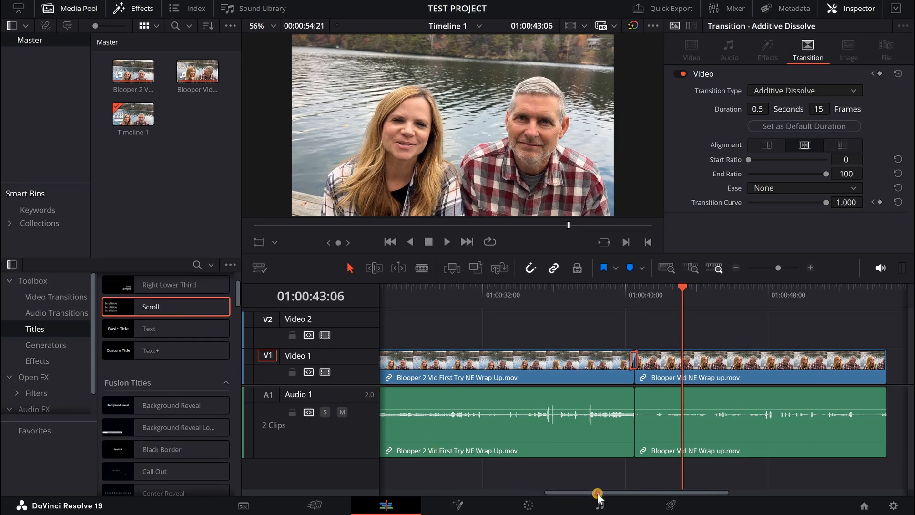
{"action": "left_click_drag", "start_coordinate": [597, 495], "coordinate": [639, 459]}
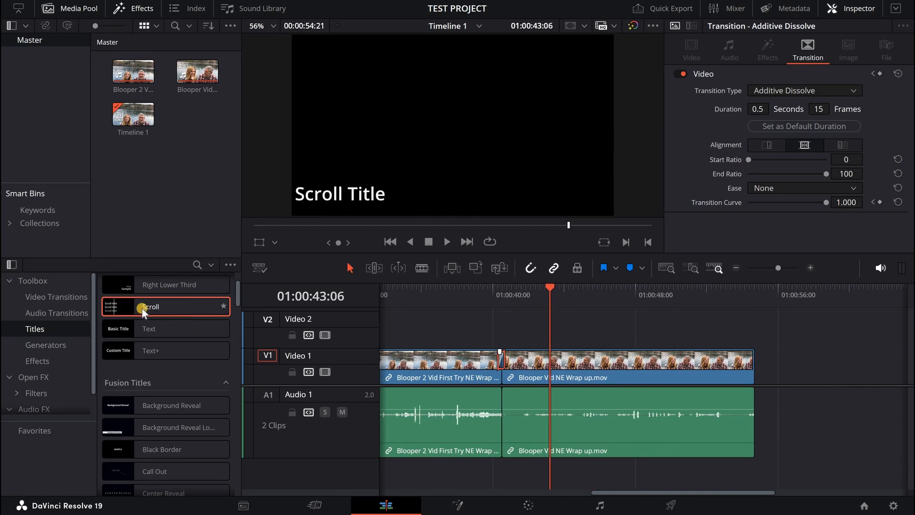
{"action": "left_click_drag", "start_coordinate": [183, 307], "coordinate": [756, 339]}
Select the scroll title after the last clip and replace its text with THE END
{"action": "left_click", "coordinate": [803, 341]}
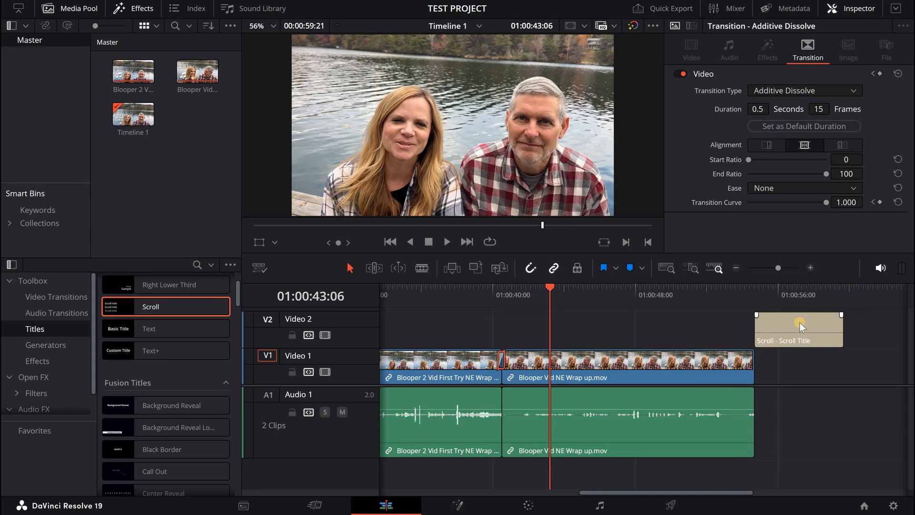
{"action": "left_click", "coordinate": [800, 322]}
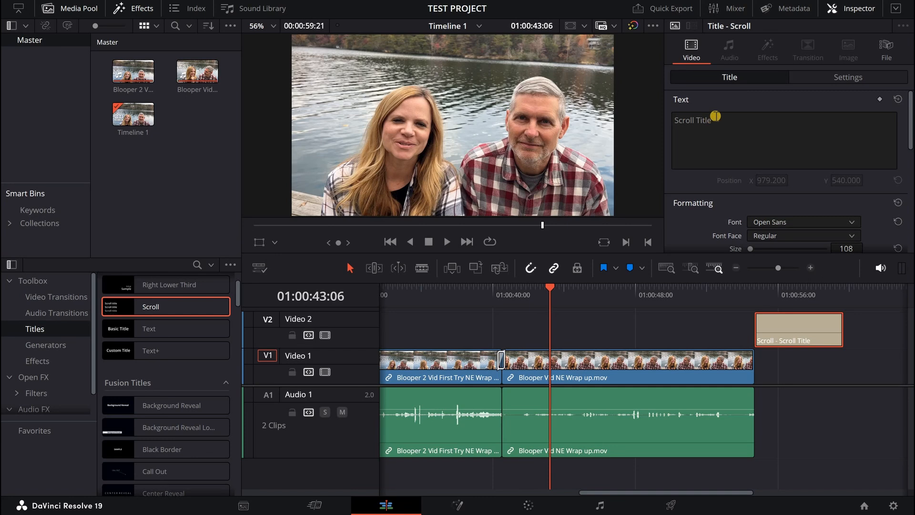
{"action": "left_click", "coordinate": [746, 137]}
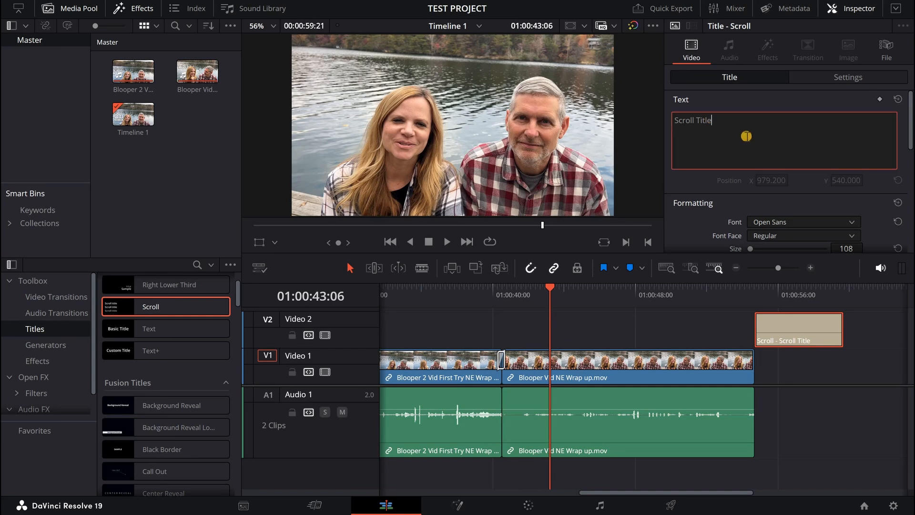
{"action": "key", "text": "BackSpace"}
{"action": "key", "text": "BackSpace"}
{"action": "key", "text": "BackSpace"}
{"action": "key", "text": "BackSpace"}
{"action": "key", "text": "BackSpace"}
{"action": "key", "text": "BackSpace"}
{"action": "key", "text": "BackSpace"}
{"action": "key", "text": "BackSpace"}
{"action": "key", "text": "BackSpace"}
{"action": "key", "text": "BackSpace"}
{"action": "key", "text": "BackSpace"}
{"action": "key", "text": "BackSpace"}
{"action": "left_click", "coordinate": [747, 137]}
{"action": "type", "text": "THE END"}
Shorten the THE END title by 01:25 to a duration of 03:05, playing the ending before and after the trim
{"action": "left_click", "coordinate": [715, 286]}
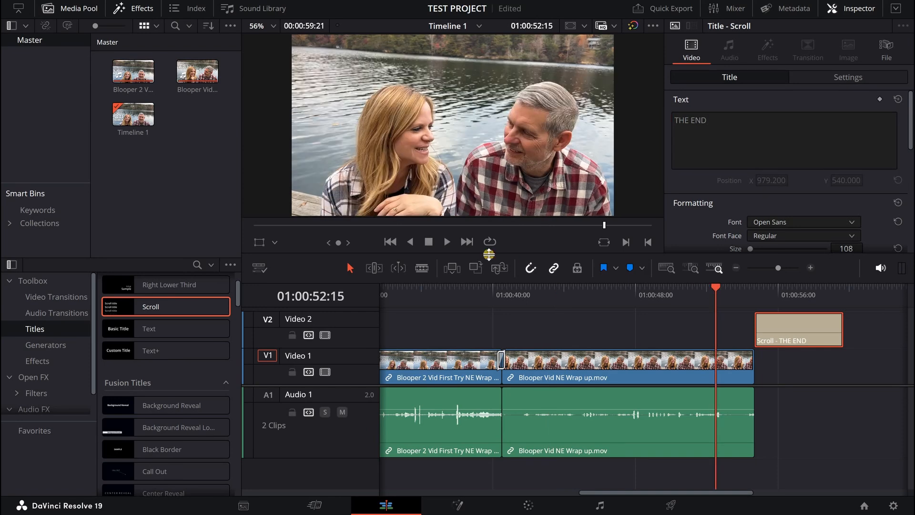
{"action": "left_click", "coordinate": [446, 243]}
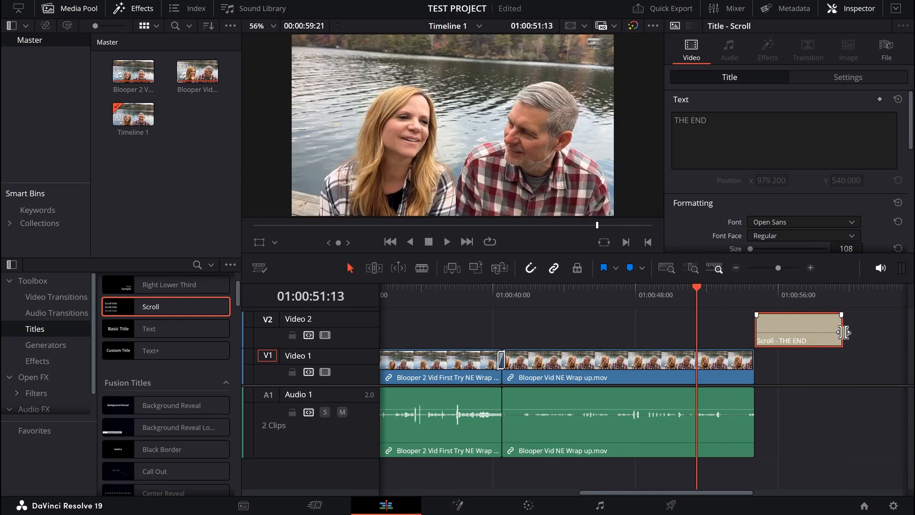
{"action": "left_click_drag", "start_coordinate": [832, 330], "coordinate": [810, 332]}
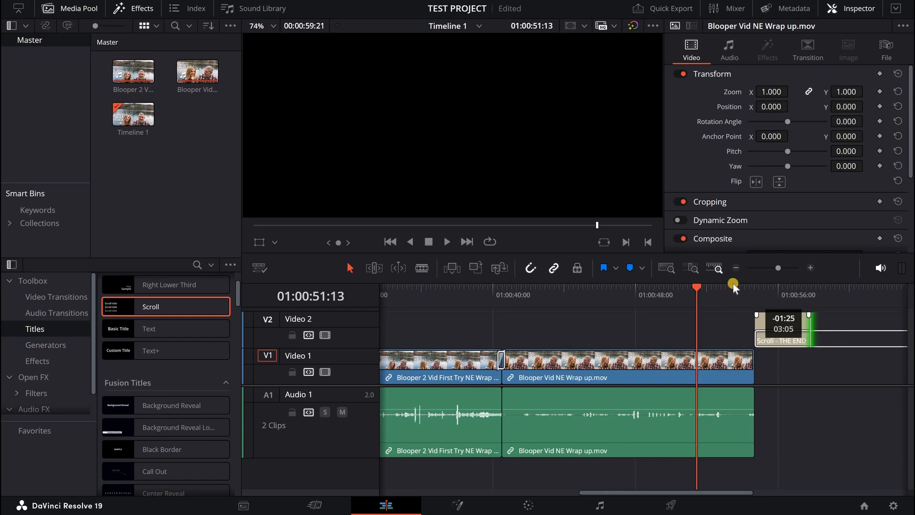
{"action": "left_click", "coordinate": [735, 289]}
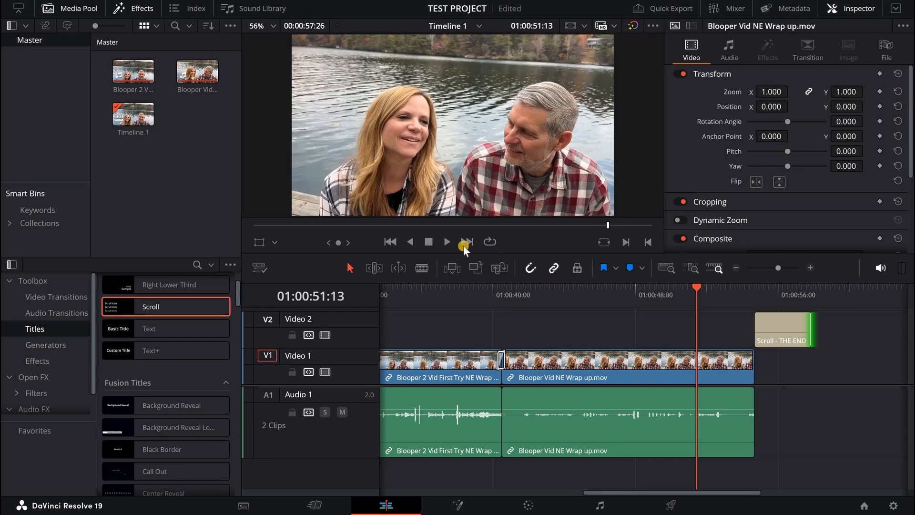
{"action": "left_click", "coordinate": [447, 242]}
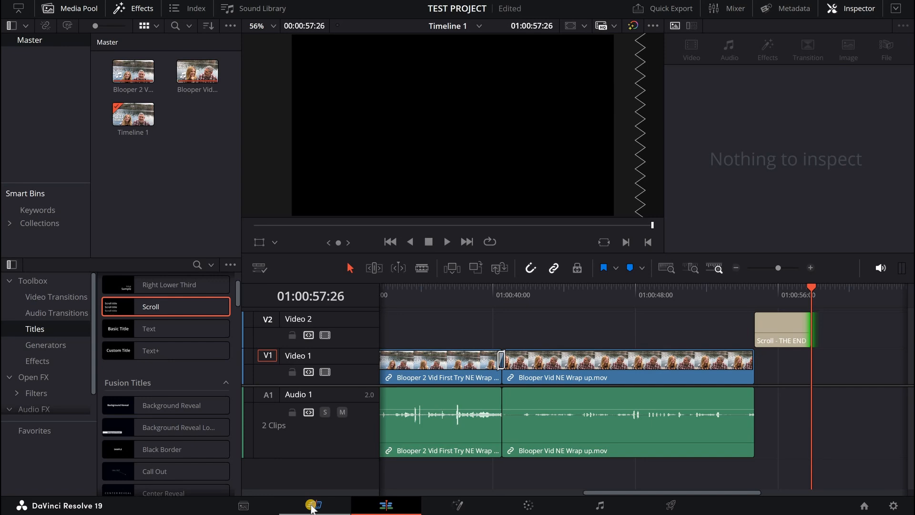
Add a second audio track to the timeline on the Cut page, check it on the Edit page and return
{"action": "left_click", "coordinate": [312, 506]}
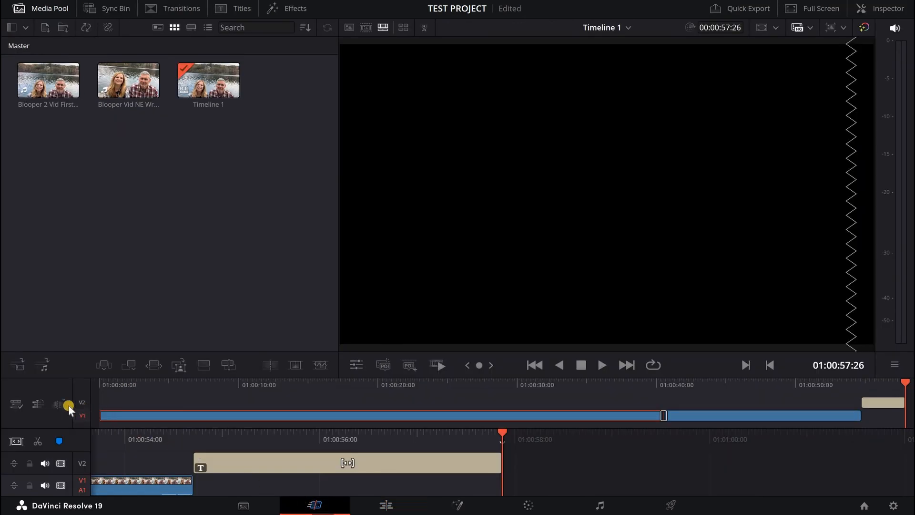
{"action": "left_click", "coordinate": [39, 405]}
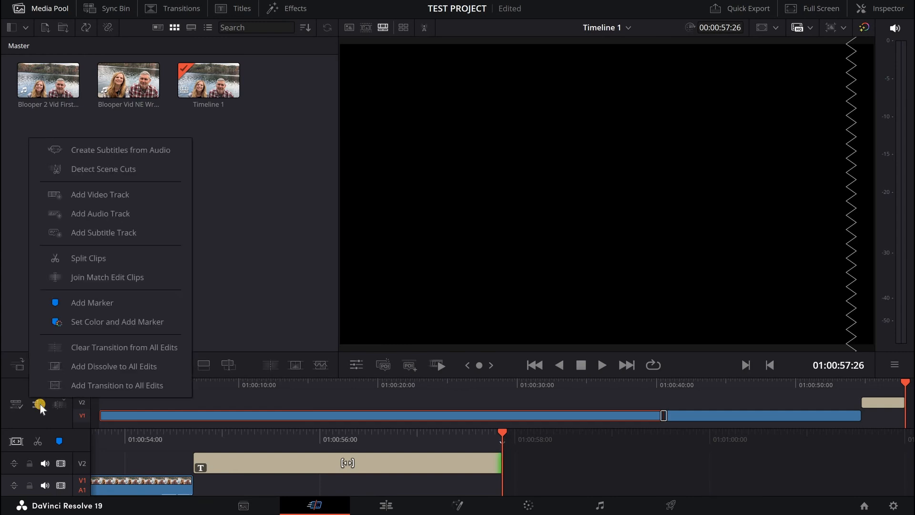
{"action": "left_click", "coordinate": [107, 217]}
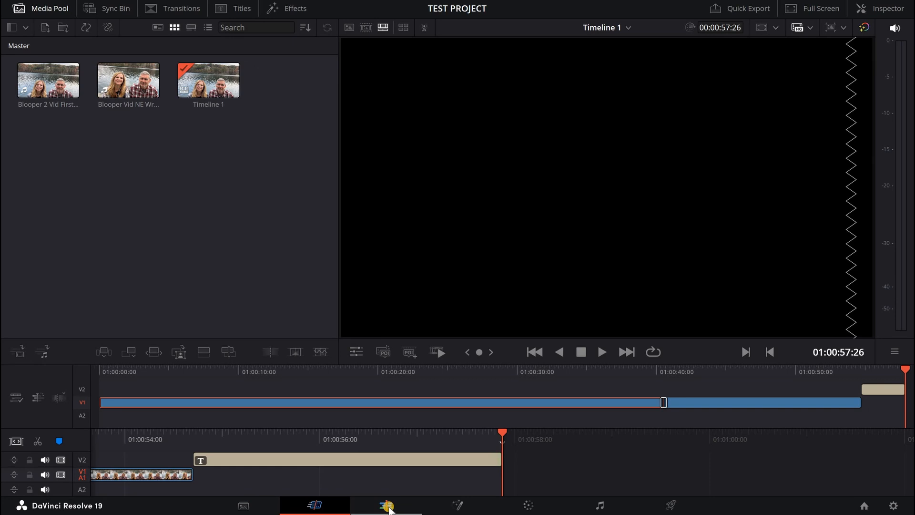
{"action": "left_click", "coordinate": [386, 506]}
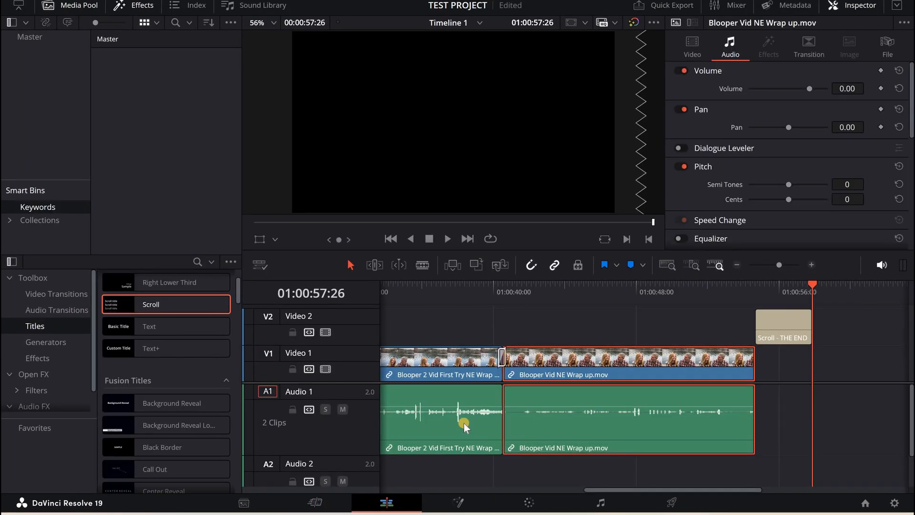
{"action": "left_click", "coordinate": [314, 506]}
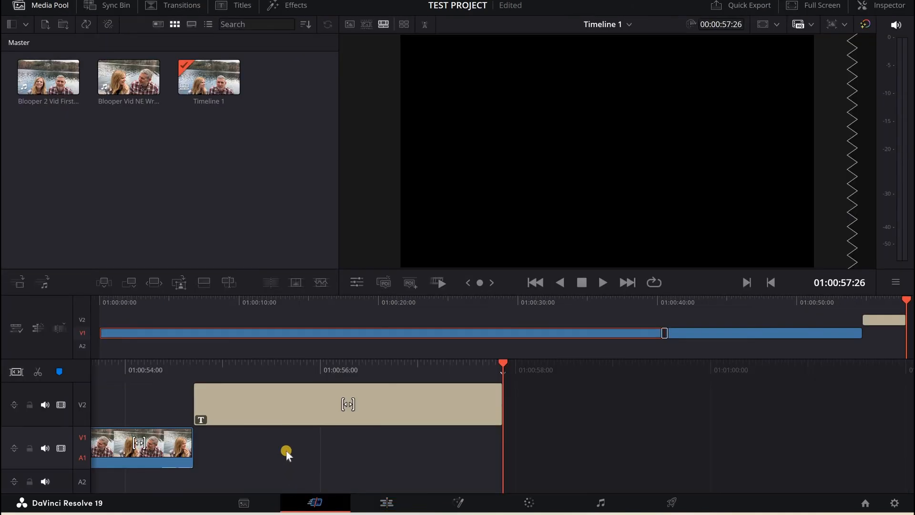
Import the music file ES_Lay Here - Smartface from the Downloads folder into the media pool
{"action": "right_click", "coordinate": [135, 143]}
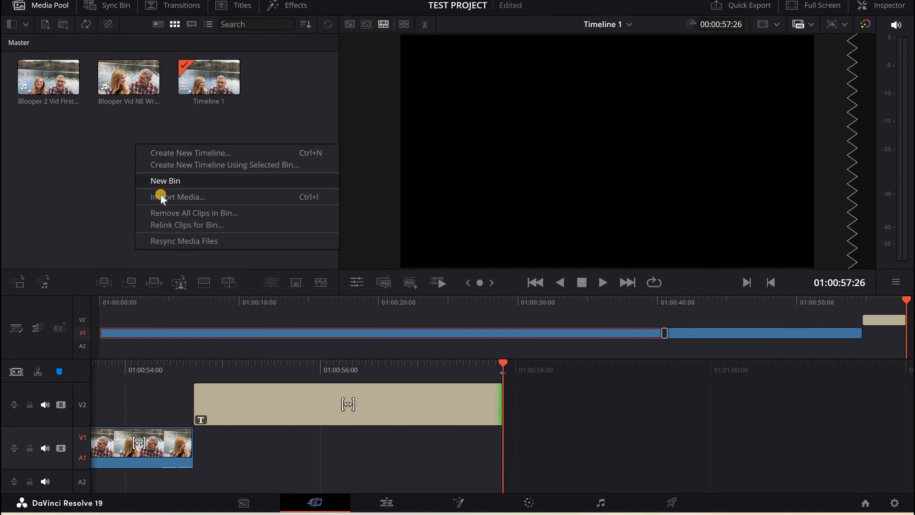
{"action": "left_click", "coordinate": [161, 194]}
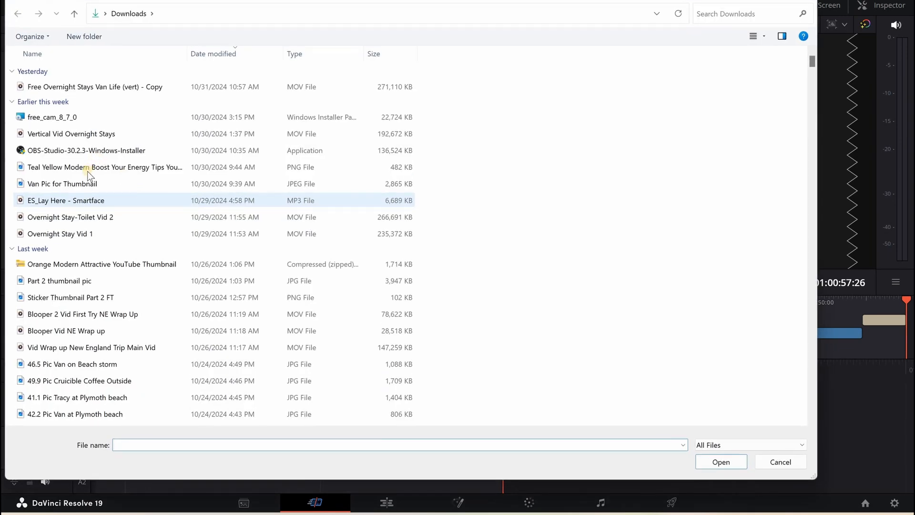
{"action": "double_click", "coordinate": [74, 201]}
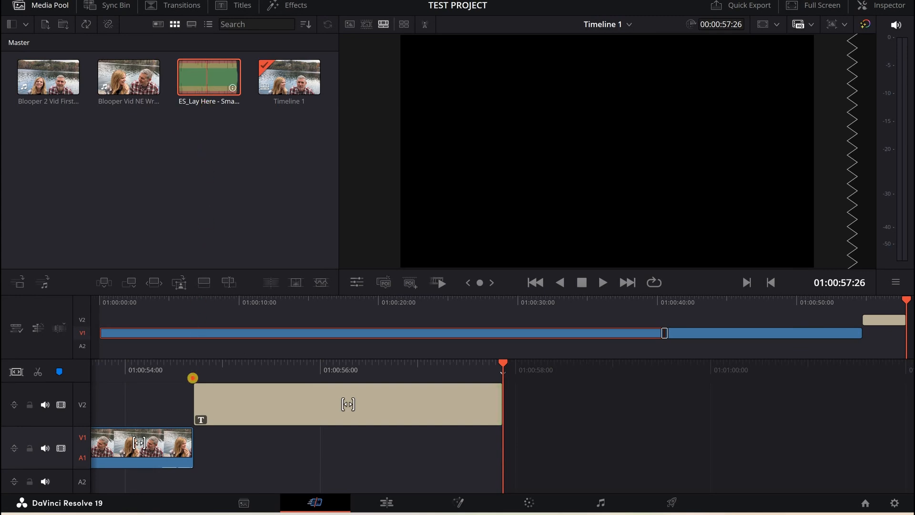
Place the ES_Lay Here - Smartface music on Audio 2 from the start of the timeline and play the opening seconds
{"action": "left_click_drag", "start_coordinate": [210, 76], "coordinate": [183, 421]}
{"action": "left_click_drag", "start_coordinate": [141, 478], "coordinate": [520, 479]}
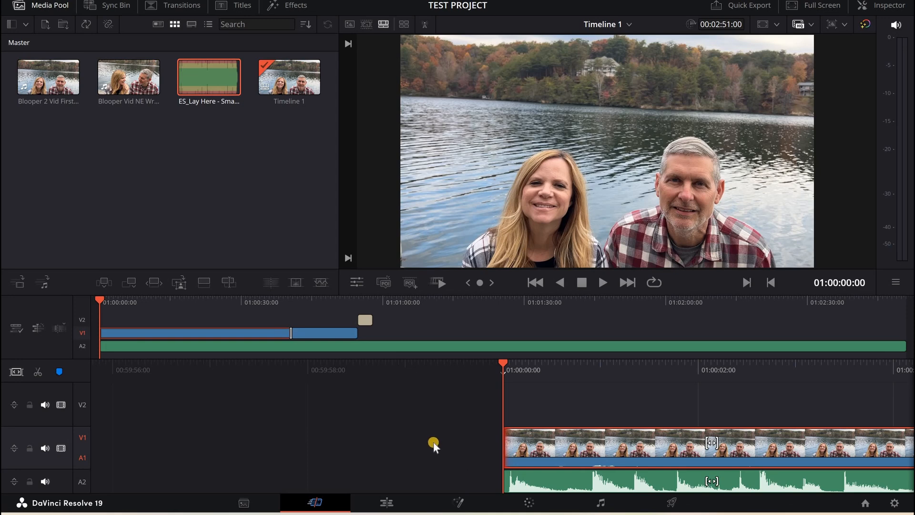
{"action": "left_click", "coordinate": [603, 283]}
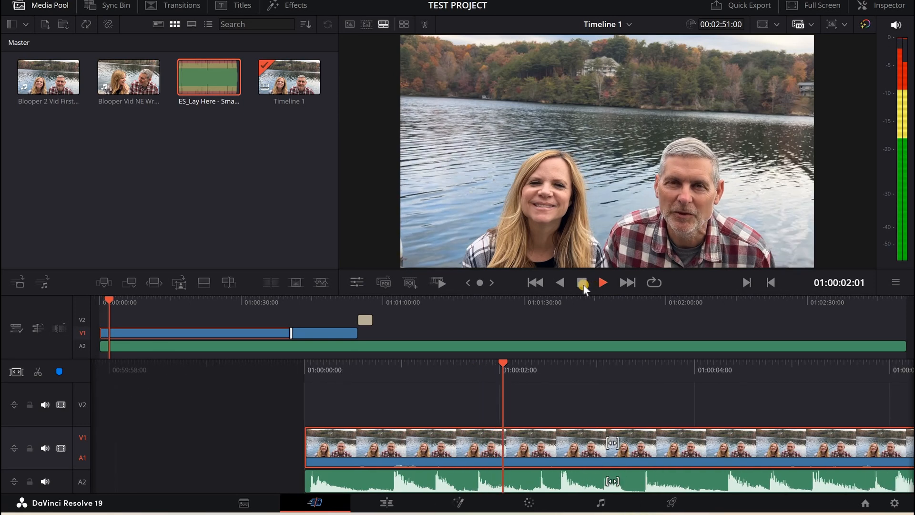
{"action": "left_click", "coordinate": [582, 282]}
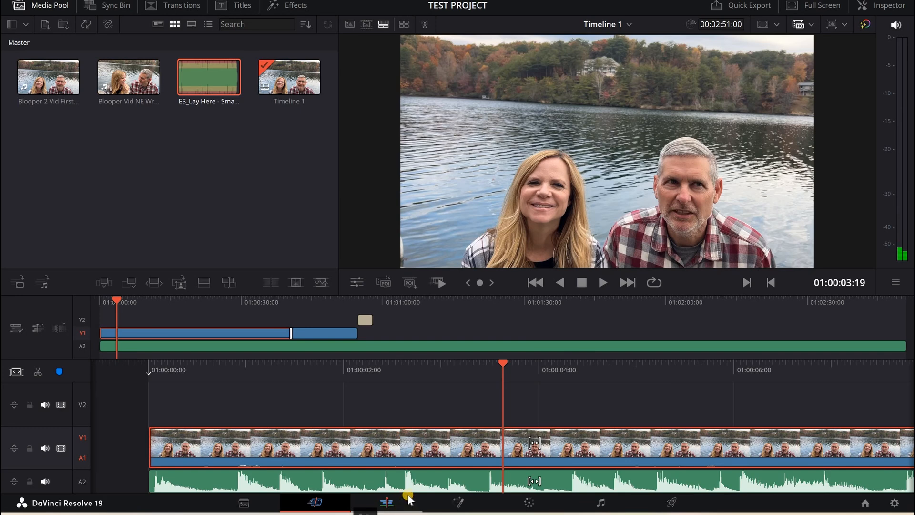
Switch to the Edit page, look along the timeline and display the audio properties of the first blooper clip
{"action": "left_click", "coordinate": [387, 503]}
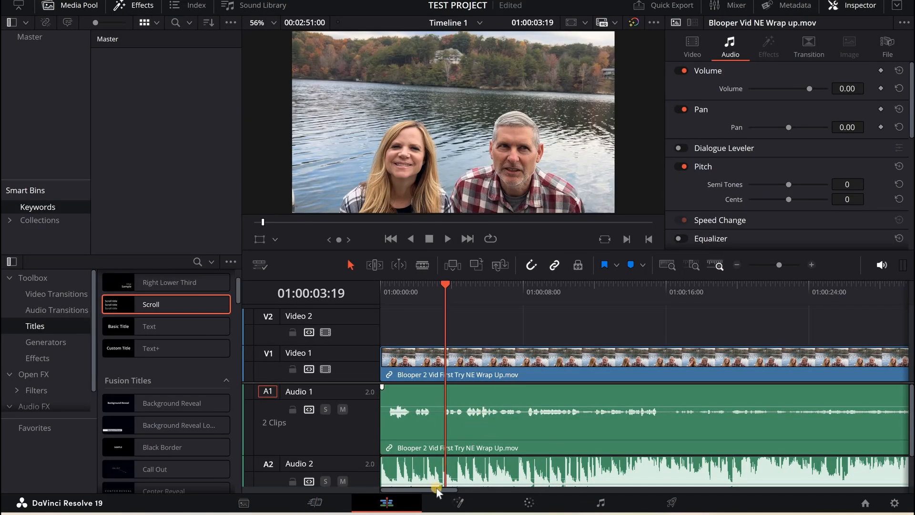
{"action": "scroll", "coordinate": [385, 498], "scroll_direction": "right", "scroll_amount": 5}
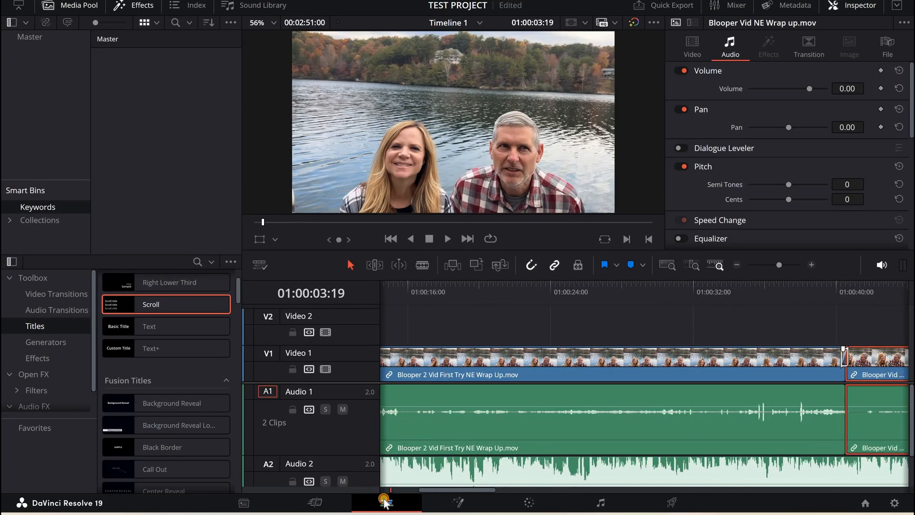
{"action": "scroll", "coordinate": [384, 499], "scroll_direction": "left", "scroll_amount": 5}
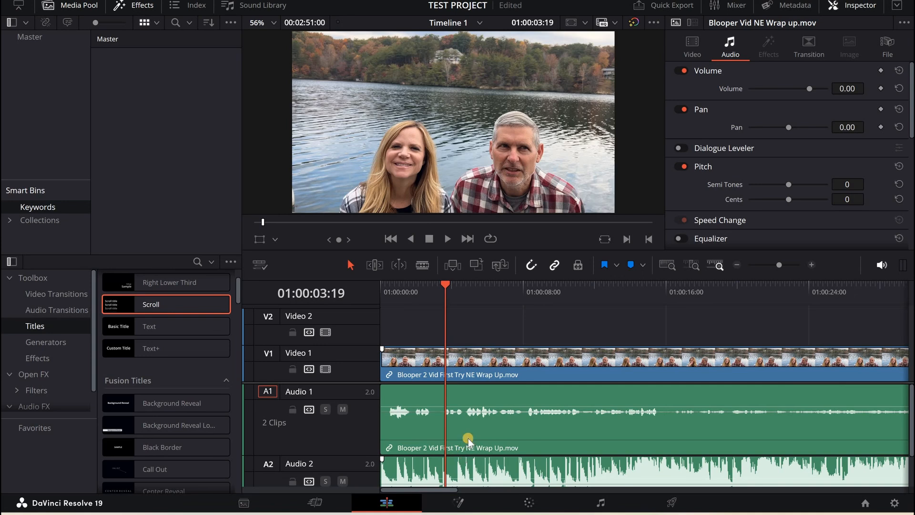
{"action": "left_click", "coordinate": [519, 364]}
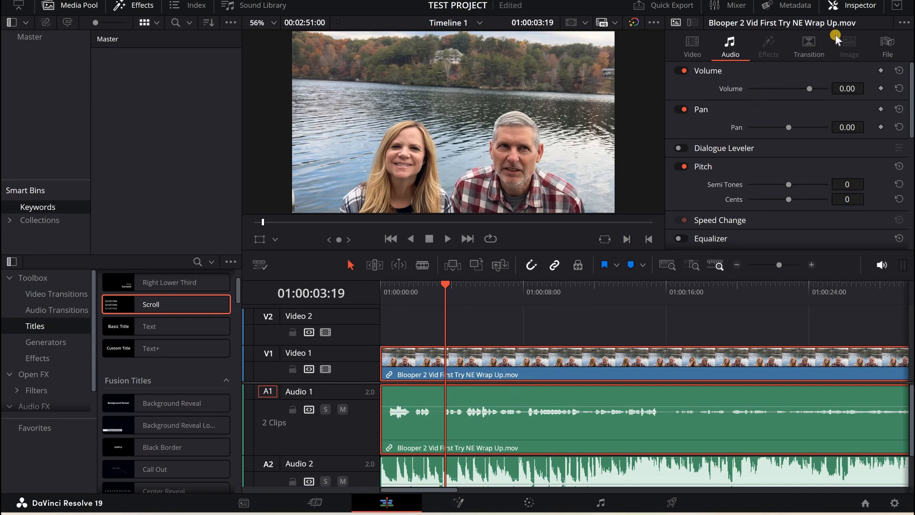
{"action": "left_click", "coordinate": [860, 8]}
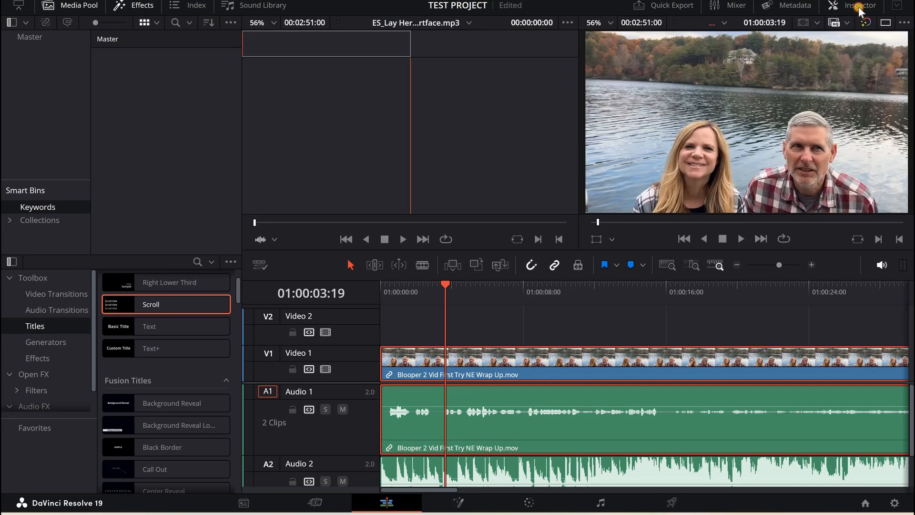
{"action": "left_click", "coordinate": [859, 8]}
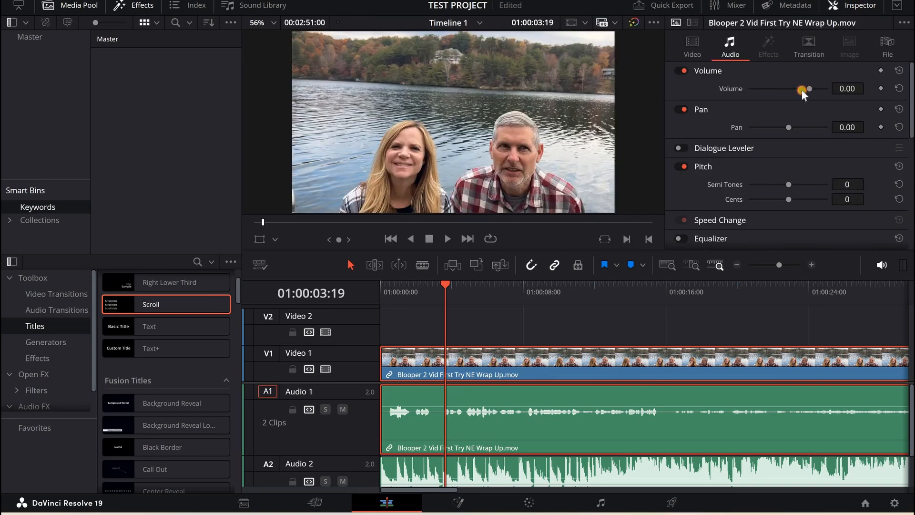
Lower the first blooper clip's volume to about -16.64 and play a short stretch to hear the mix
{"action": "left_click_drag", "start_coordinate": [803, 90], "coordinate": [800, 90]}
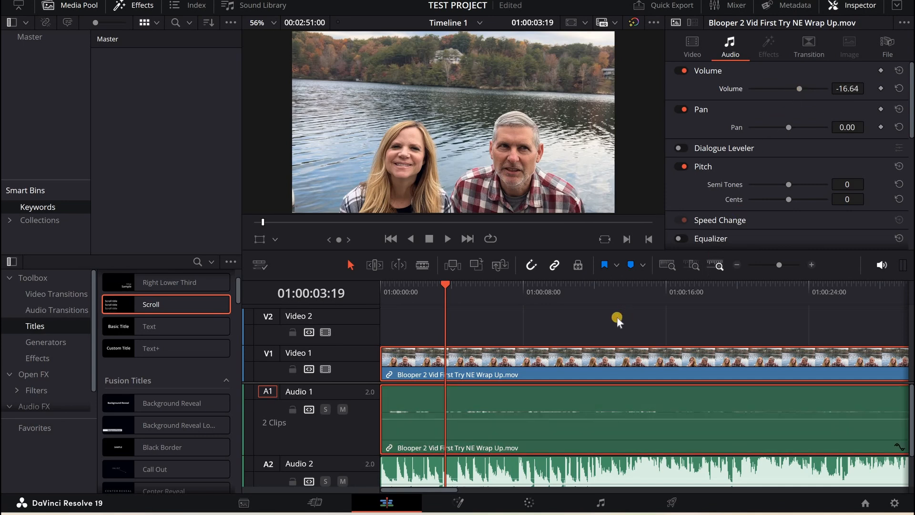
{"action": "left_click", "coordinate": [448, 240]}
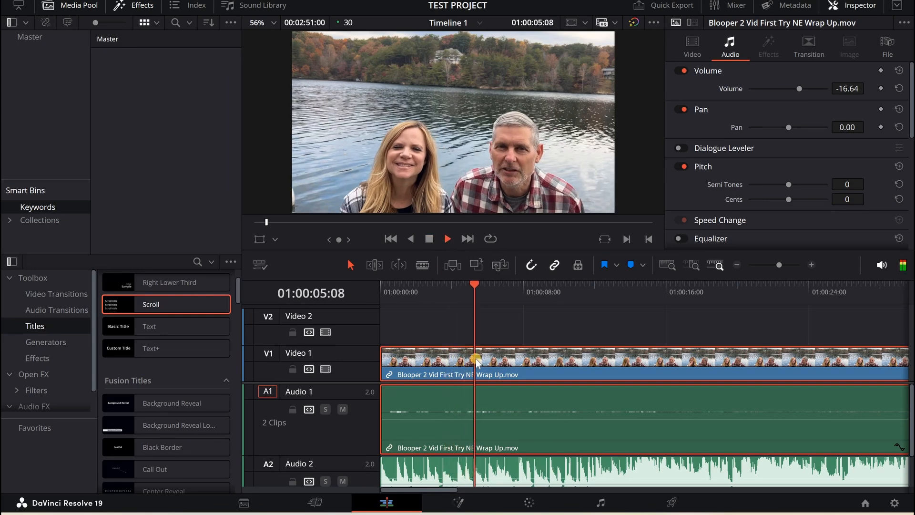
{"action": "key", "text": "space"}
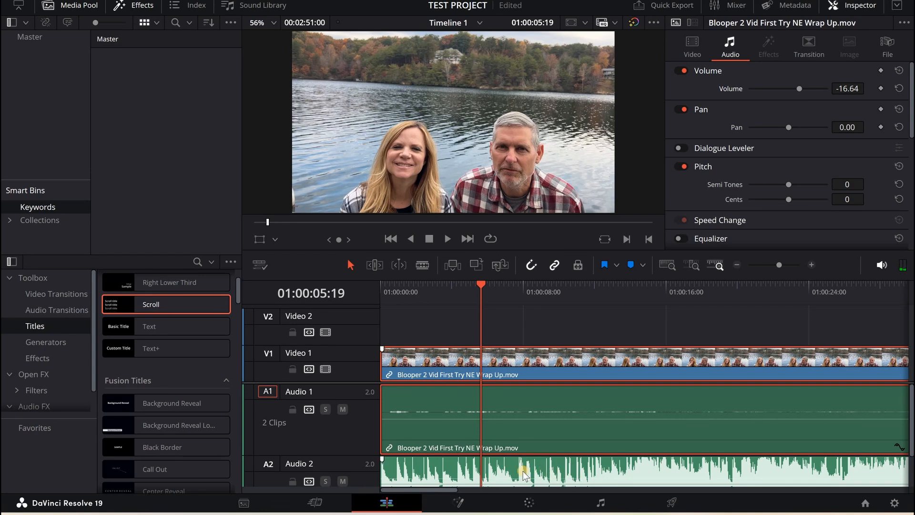
Lower the volume of the music clip on Audio 2 to about -39.47 and play a few seconds
{"action": "left_click", "coordinate": [524, 473]}
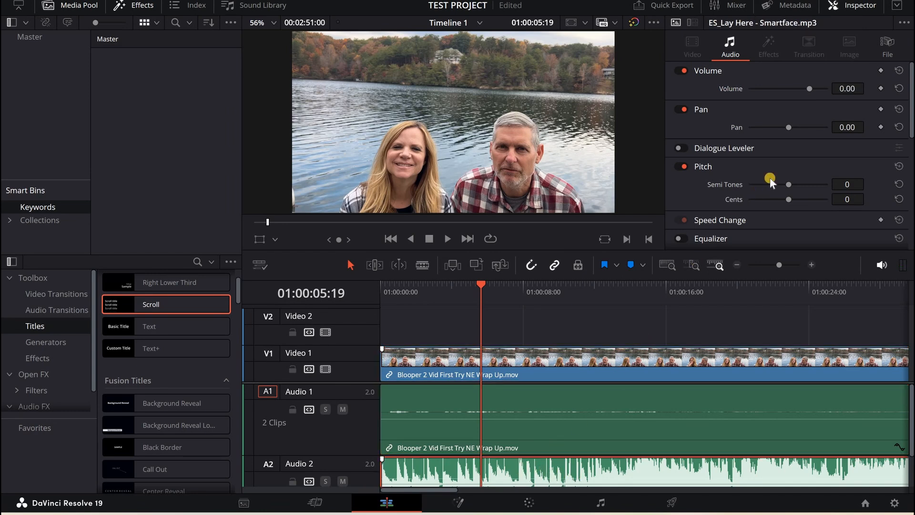
{"action": "left_click_drag", "start_coordinate": [810, 92], "coordinate": [800, 90]}
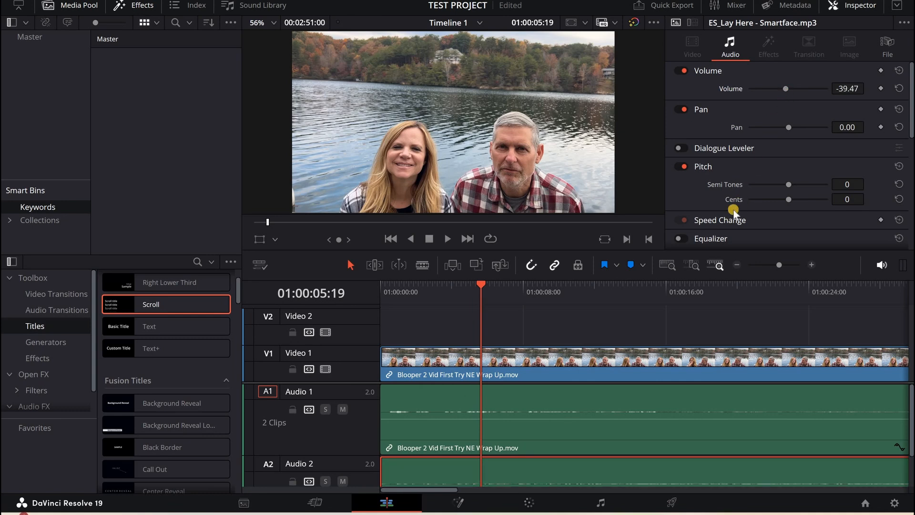
{"action": "left_click", "coordinate": [445, 240]}
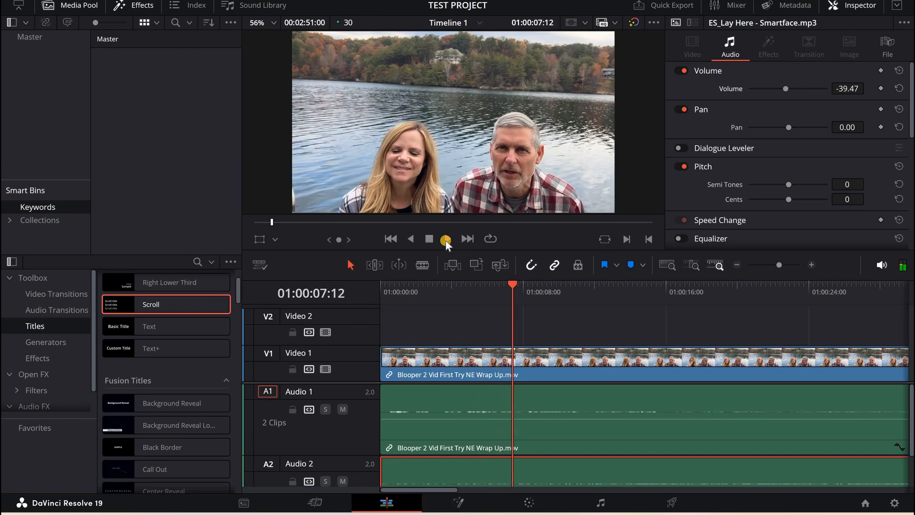
{"action": "key", "text": "space"}
Raise the first blooper clip's volume to about 7.18 and play a few seconds against the music
{"action": "left_click", "coordinate": [613, 365]}
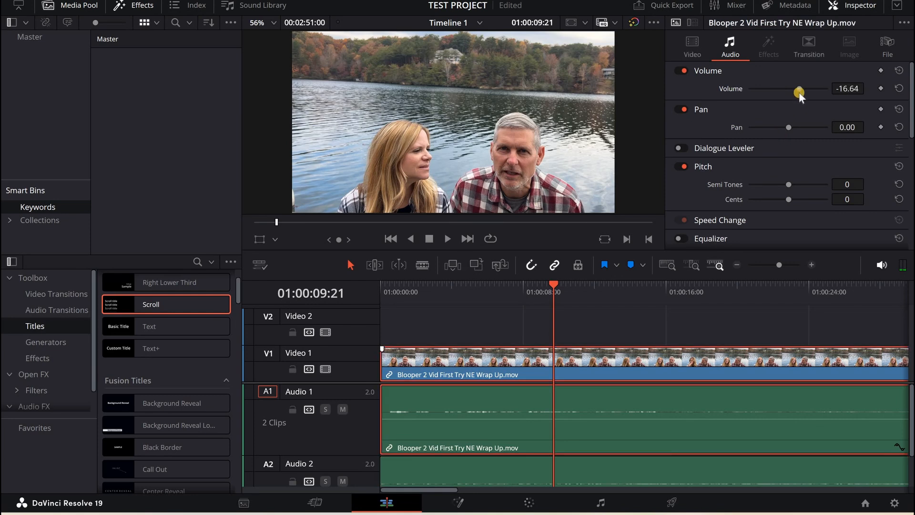
{"action": "left_click_drag", "start_coordinate": [800, 89], "coordinate": [814, 89]}
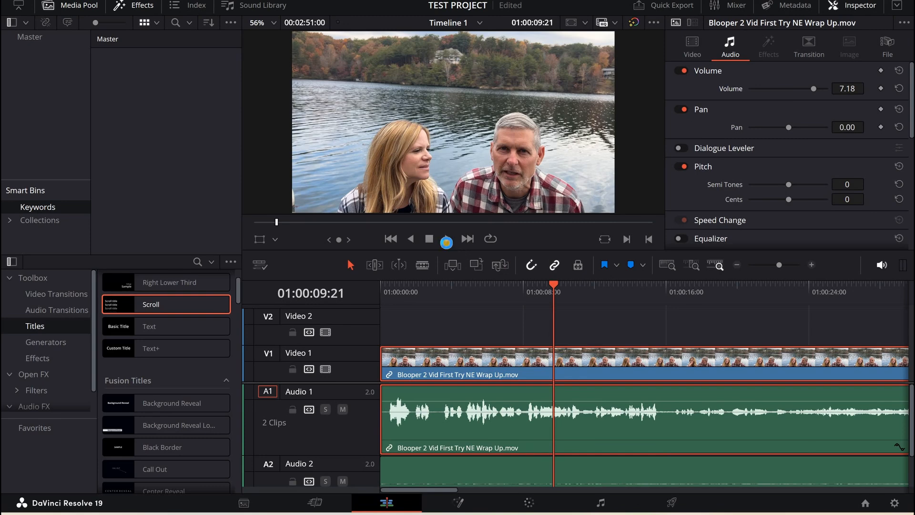
{"action": "left_click", "coordinate": [445, 240]}
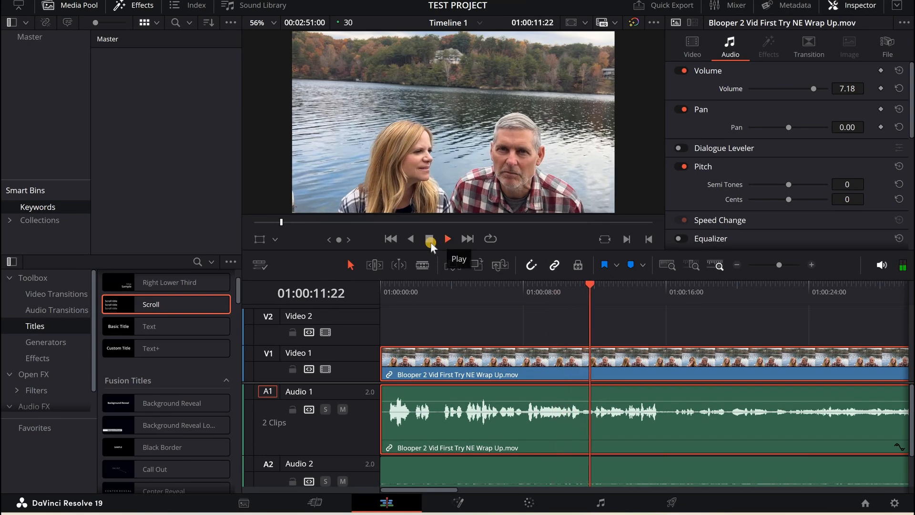
{"action": "key", "text": "space"}
Raise the volume of the music clip on Audio 2 to about -15.65 and play a few seconds to hear the mix
{"action": "left_click", "coordinate": [651, 476]}
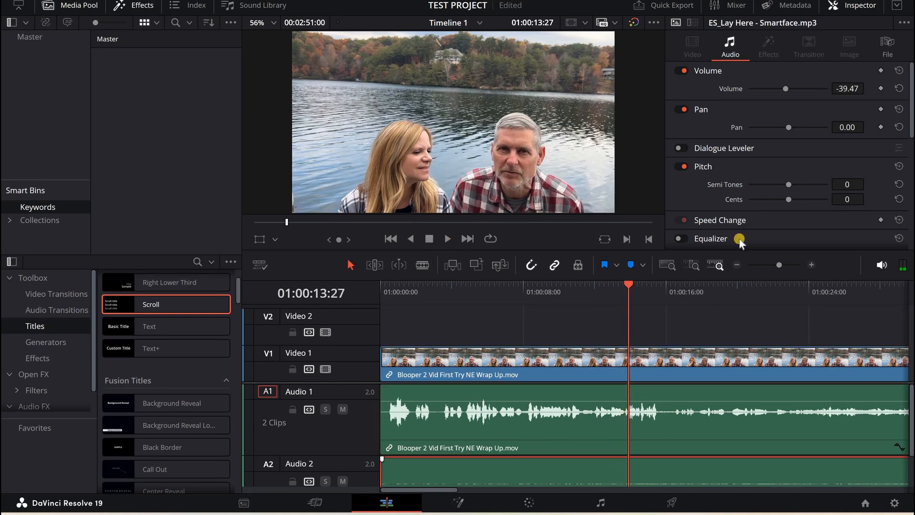
{"action": "left_click", "coordinate": [799, 89]}
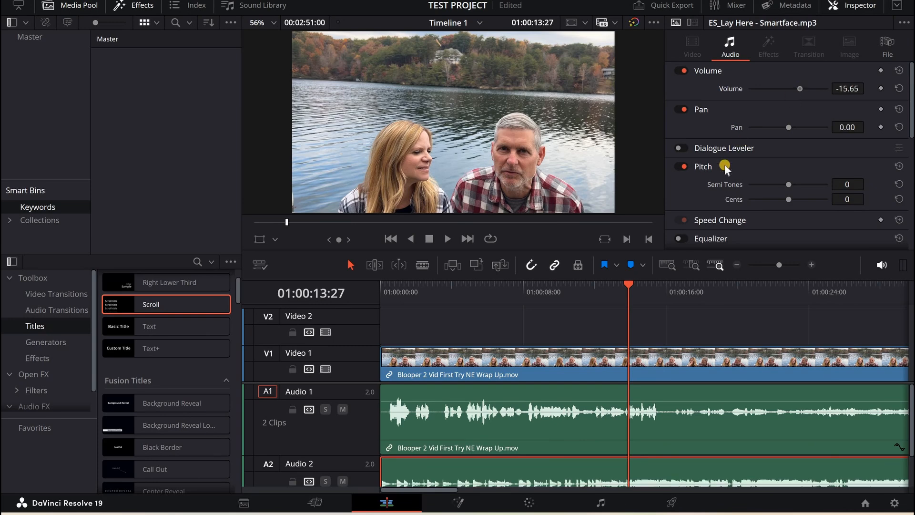
{"action": "left_click", "coordinate": [447, 238]}
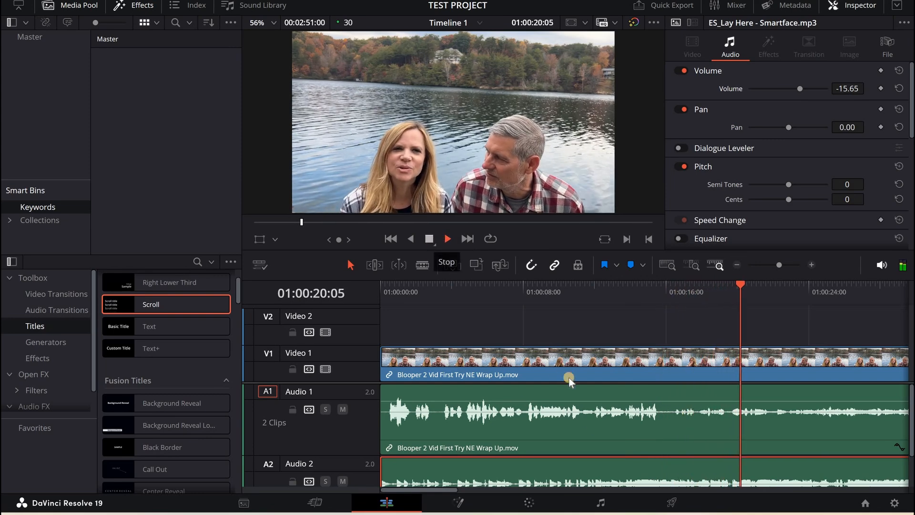
{"action": "key", "text": "space"}
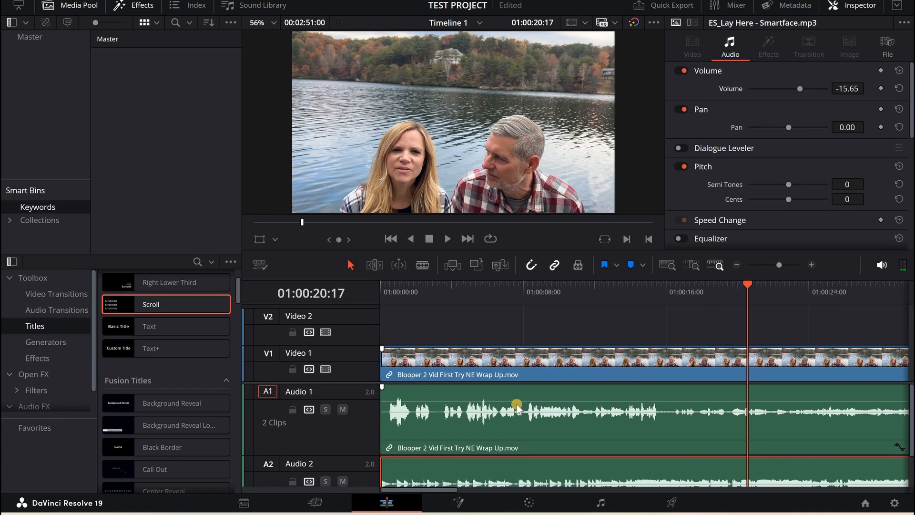
Add a short fade-in at the start of the music clip on Audio 2 and play the opening seconds
{"action": "left_click", "coordinate": [391, 240]}
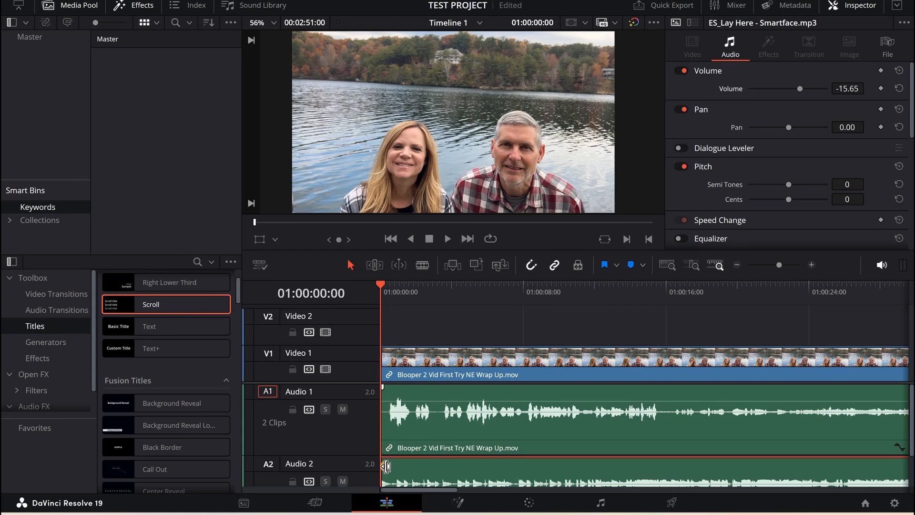
{"action": "mouse_move", "coordinate": [381, 458]}
{"action": "left_mouse_down"}
{"action": "mouse_move", "coordinate": [402, 458]}
{"action": "mouse_move", "coordinate": [387, 456]}
{"action": "mouse_move", "coordinate": [393, 410]}
{"action": "left_mouse_up"}
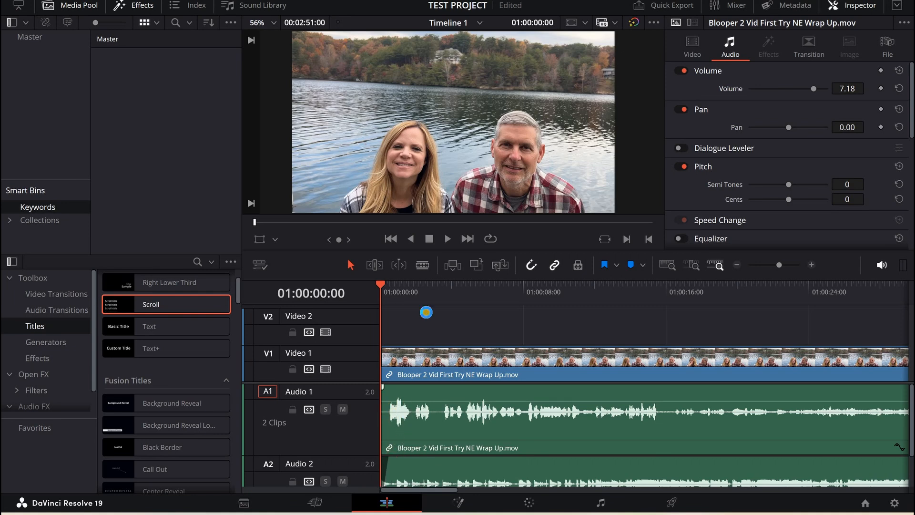
{"action": "left_click", "coordinate": [449, 239]}
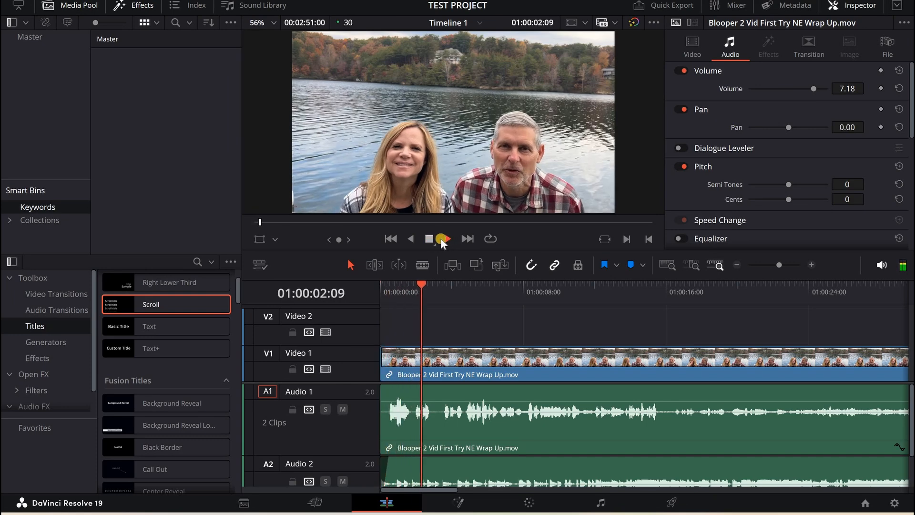
{"action": "left_click", "coordinate": [467, 239]}
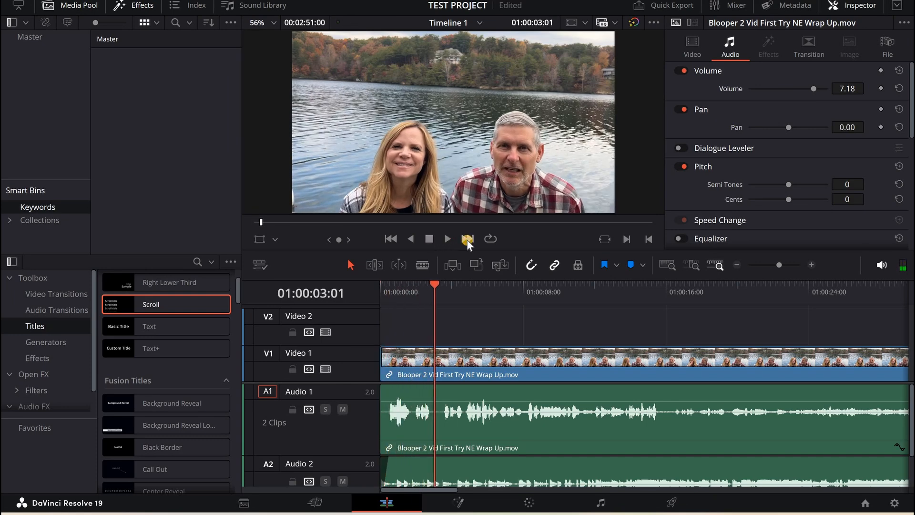
Move the playhead through the edit points to the end of the THE END scroll title, at 01:00:57:26
{"action": "left_click", "coordinate": [468, 241]}
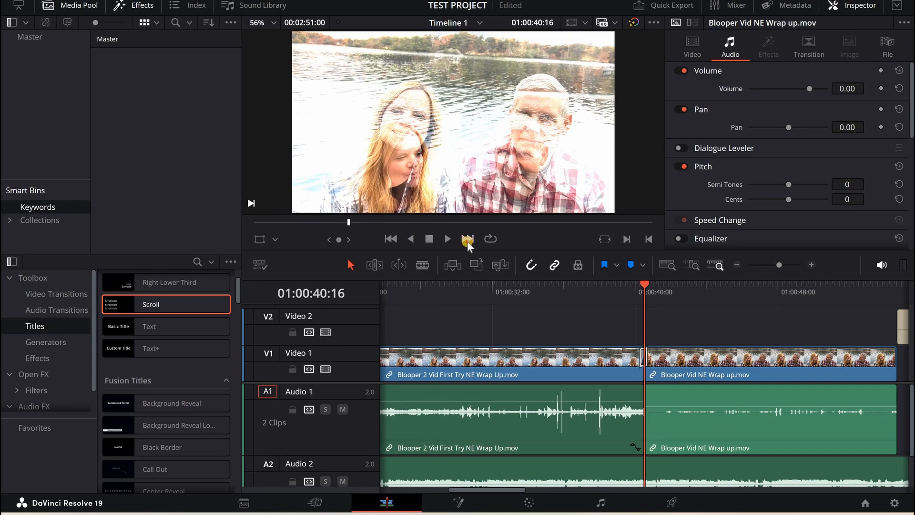
{"action": "left_click", "coordinate": [467, 241]}
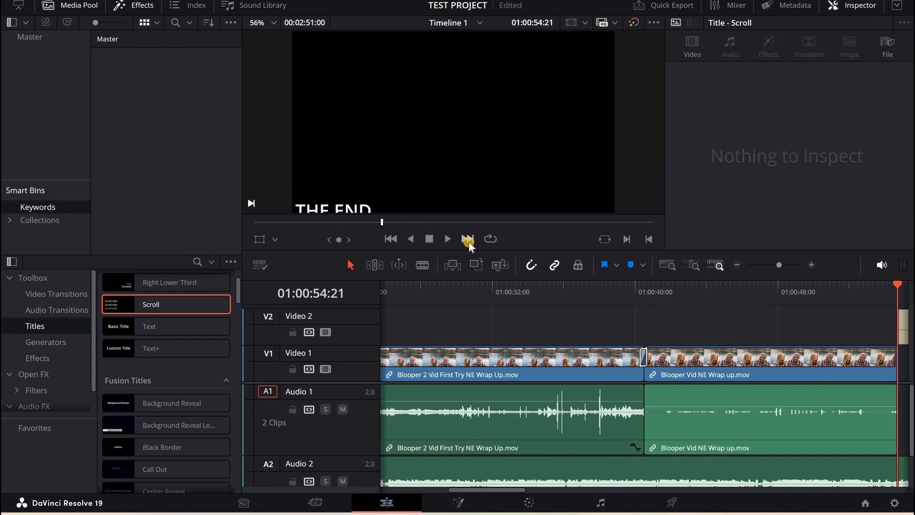
{"action": "left_click", "coordinate": [468, 241]}
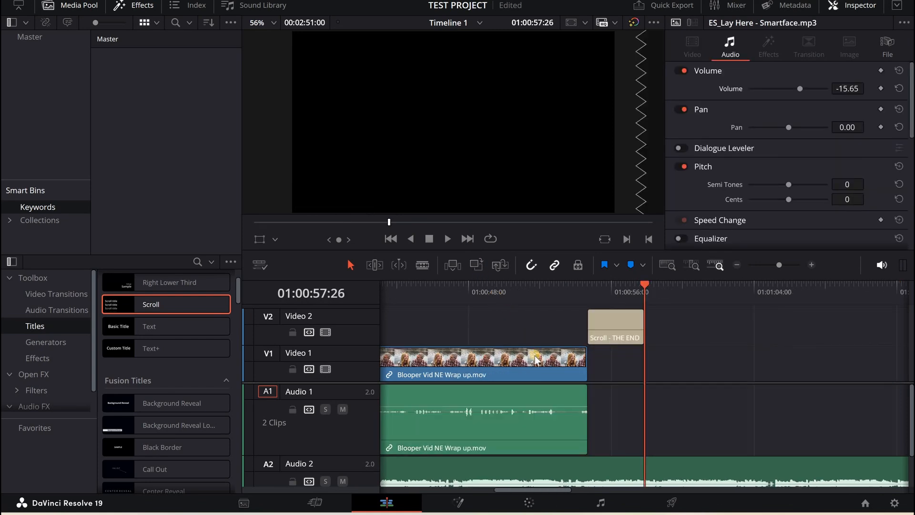
{"action": "left_click", "coordinate": [567, 331]}
{"action": "key", "text": "Up"}
{"action": "left_click", "coordinate": [590, 384]}
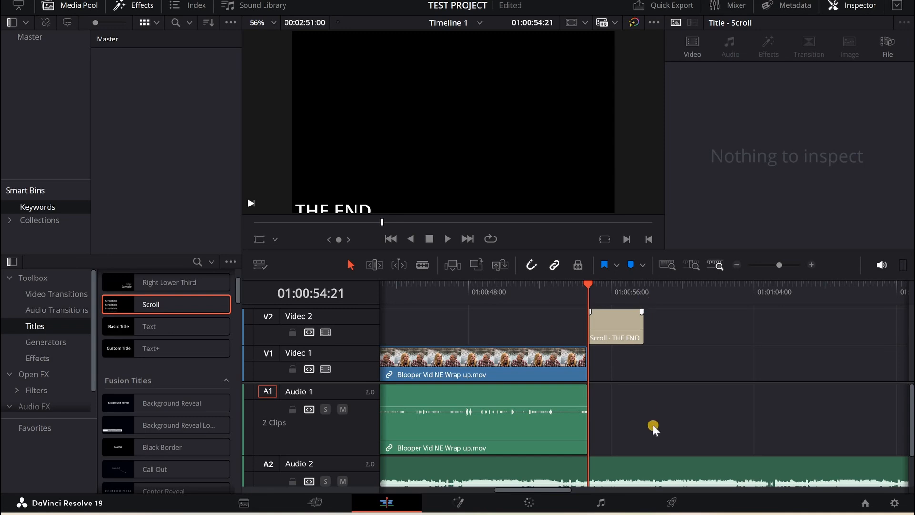
{"action": "left_click", "coordinate": [710, 468]}
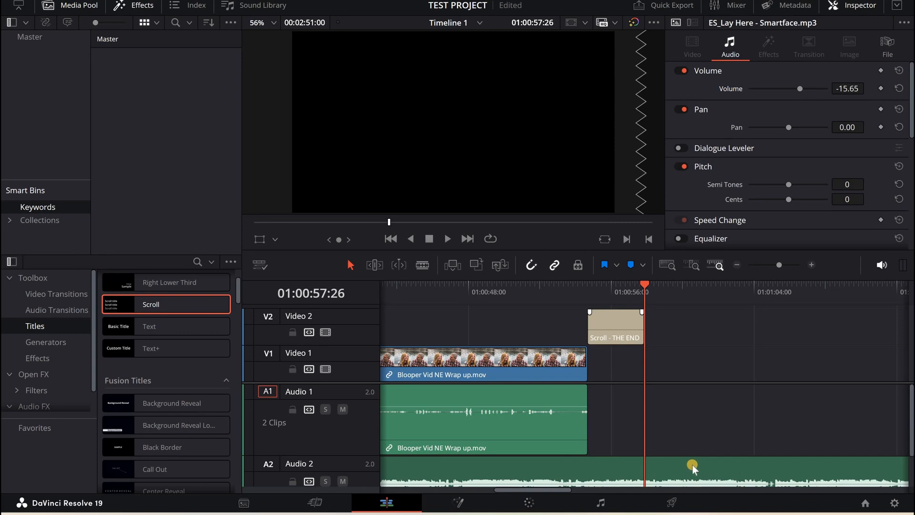
Switch to the Cut page and trim the end of the music clip on track A2 to the playhead
{"action": "left_click", "coordinate": [315, 506]}
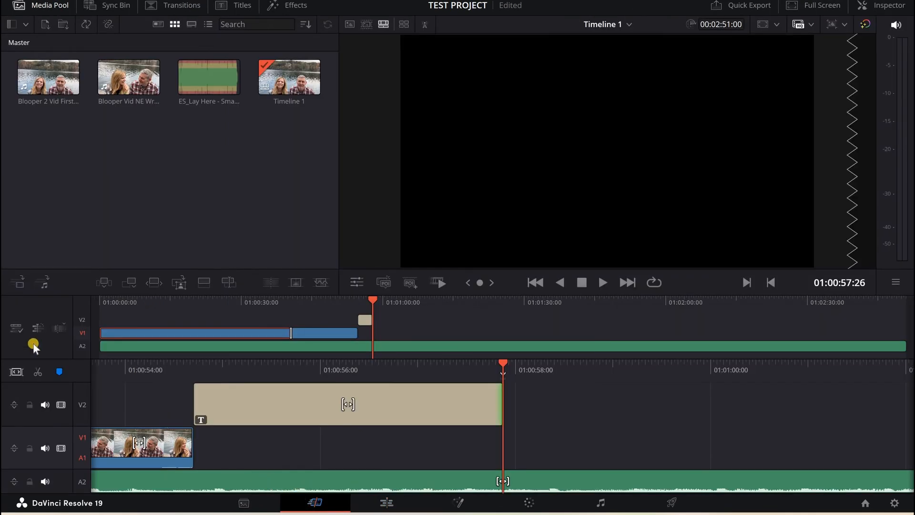
{"action": "left_click", "coordinate": [59, 330]}
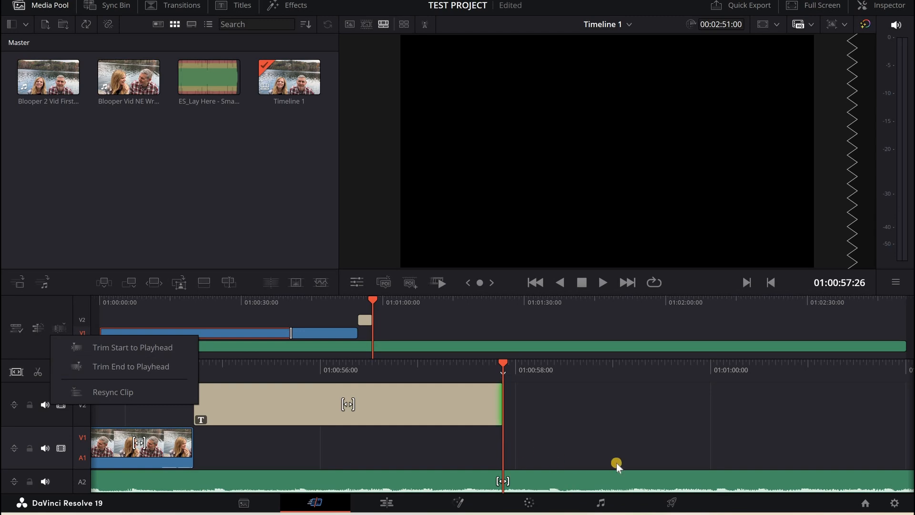
{"action": "left_click", "coordinate": [110, 367]}
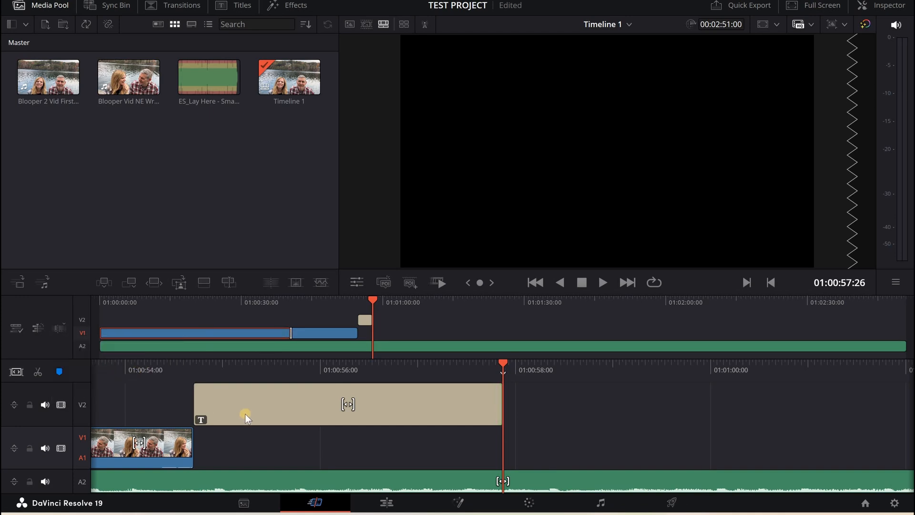
{"action": "left_click", "coordinate": [577, 482]}
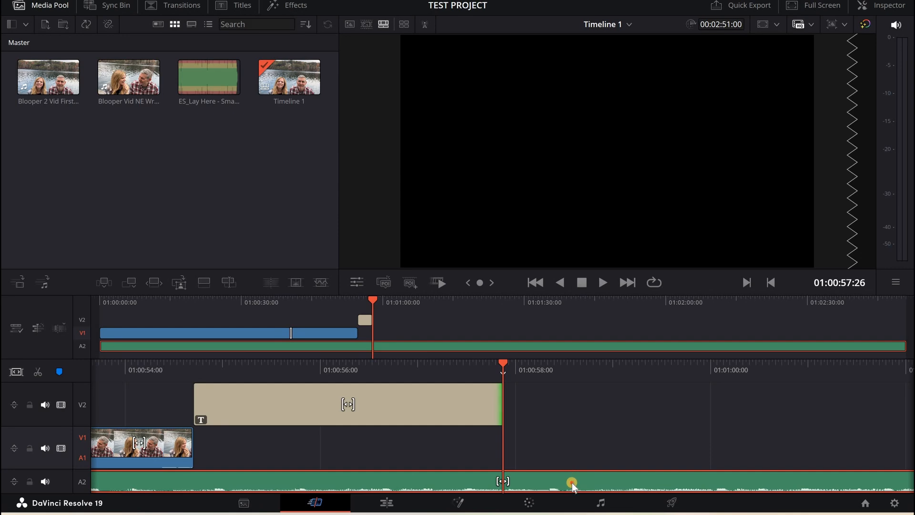
{"action": "left_click", "coordinate": [60, 328]}
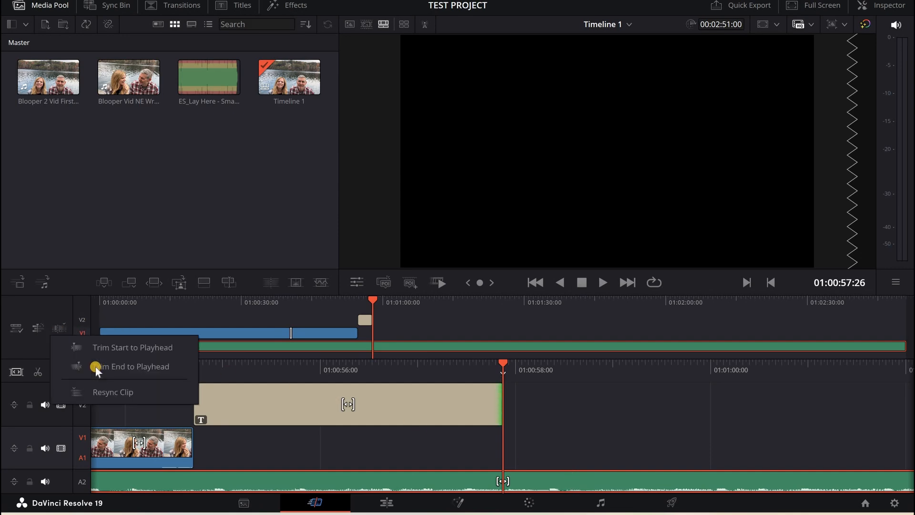
{"action": "left_click", "coordinate": [95, 367]}
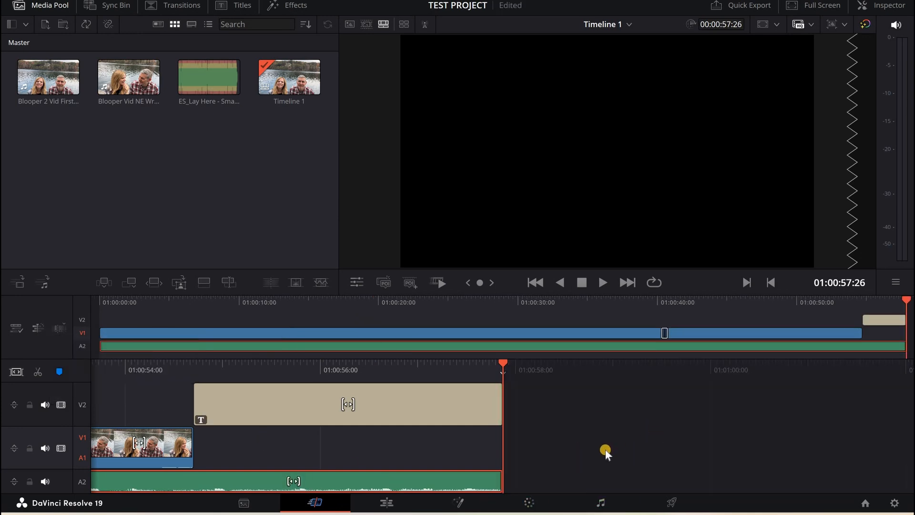
Return to the Edit page, add a fade-out of about 24 frames to the end of the music clip and play from 01:00:52:10
{"action": "key", "text": "shift+4"}
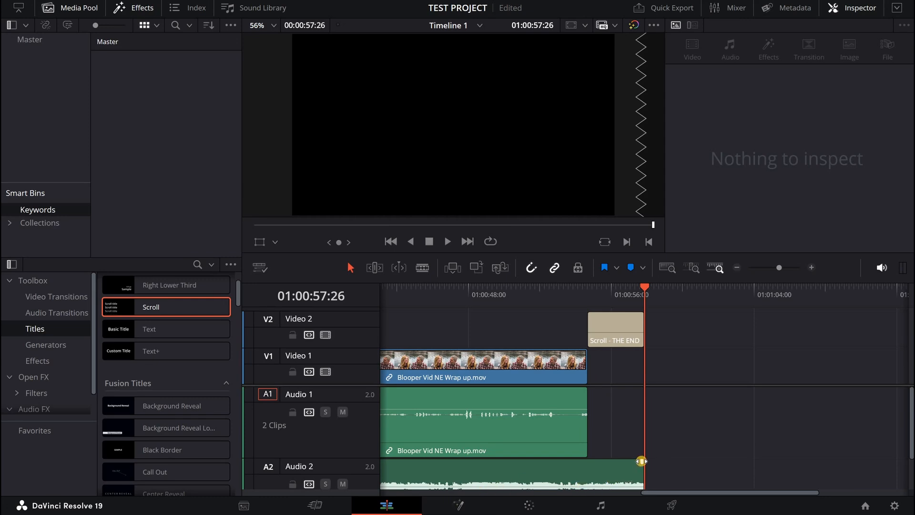
{"action": "left_click_drag", "start_coordinate": [642, 460], "coordinate": [628, 461]}
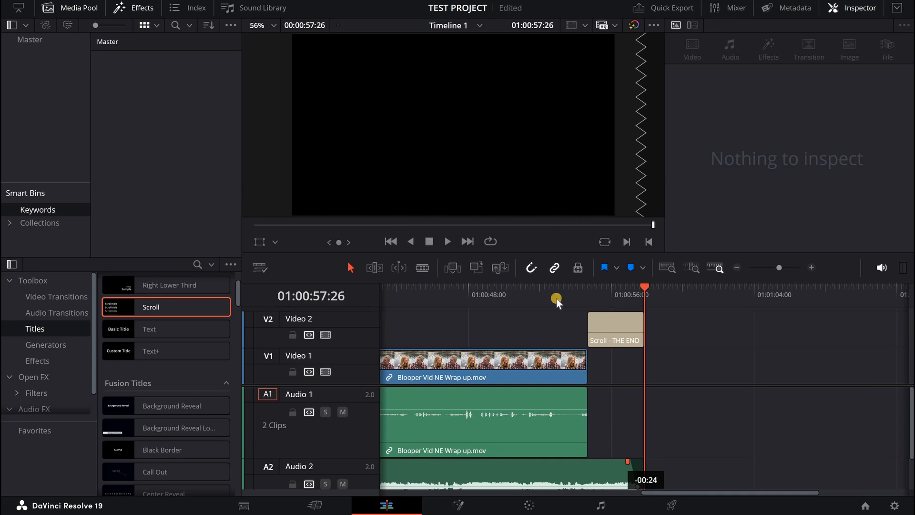
{"action": "left_click", "coordinate": [545, 282]}
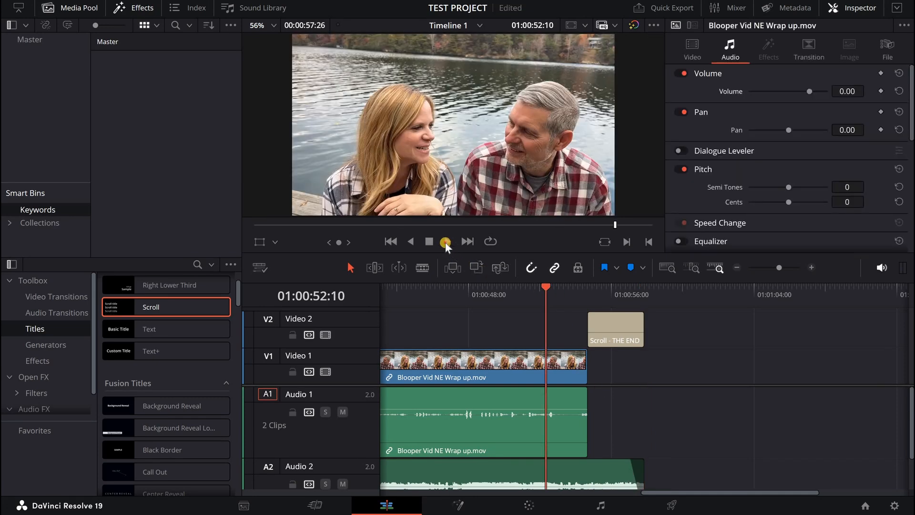
{"action": "left_click", "coordinate": [445, 242]}
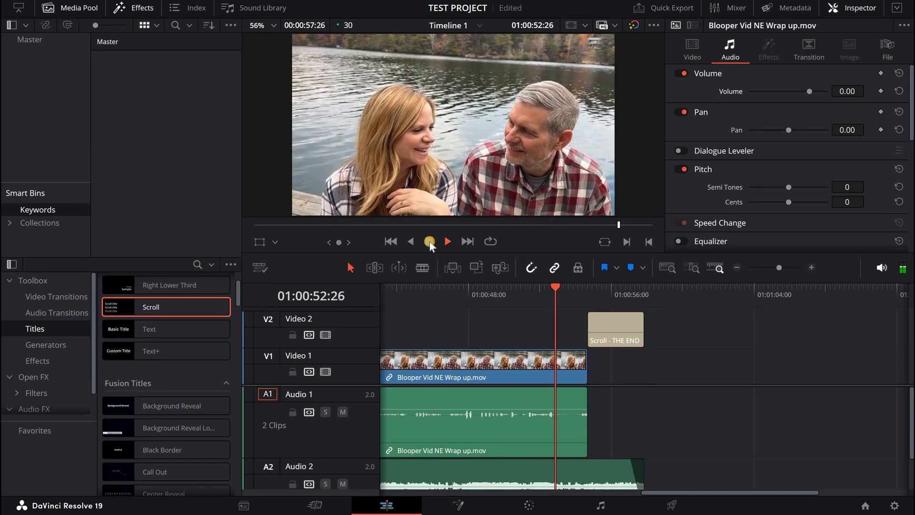